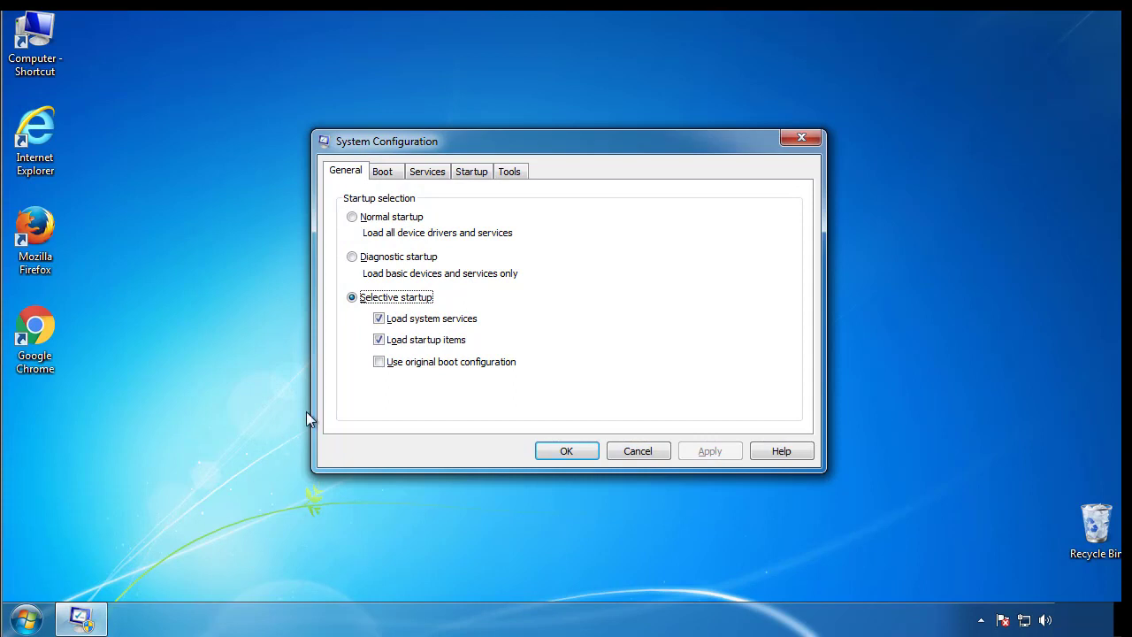
Step: Enable Minimal Safe boot on the Boot tab and restart Windows into safe mode
left_click(382, 174)
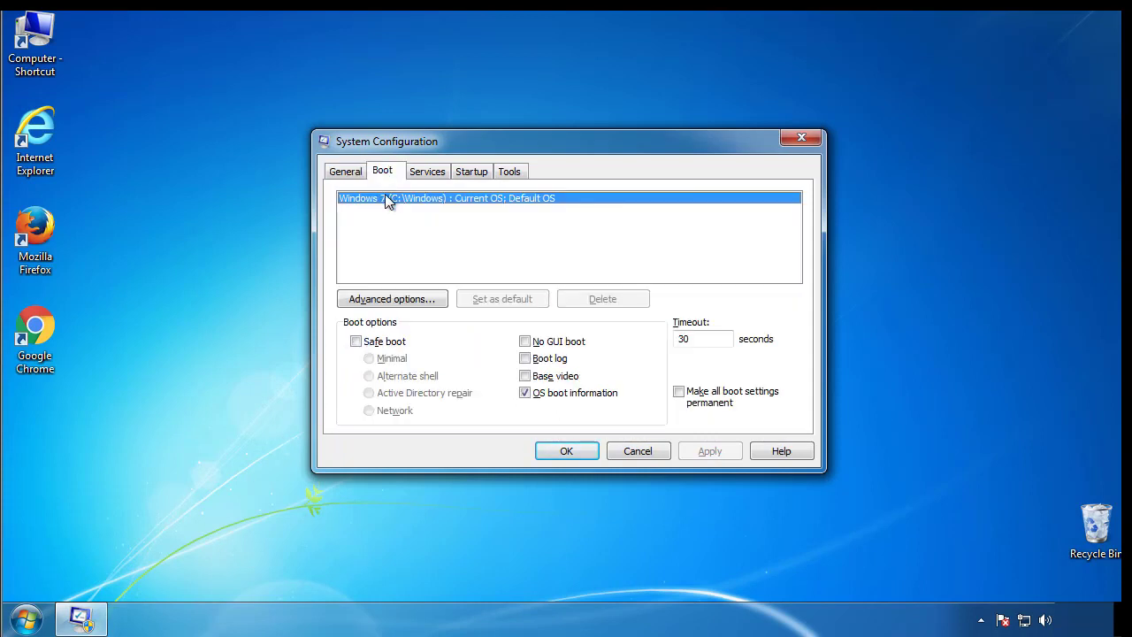
left_click(355, 342)
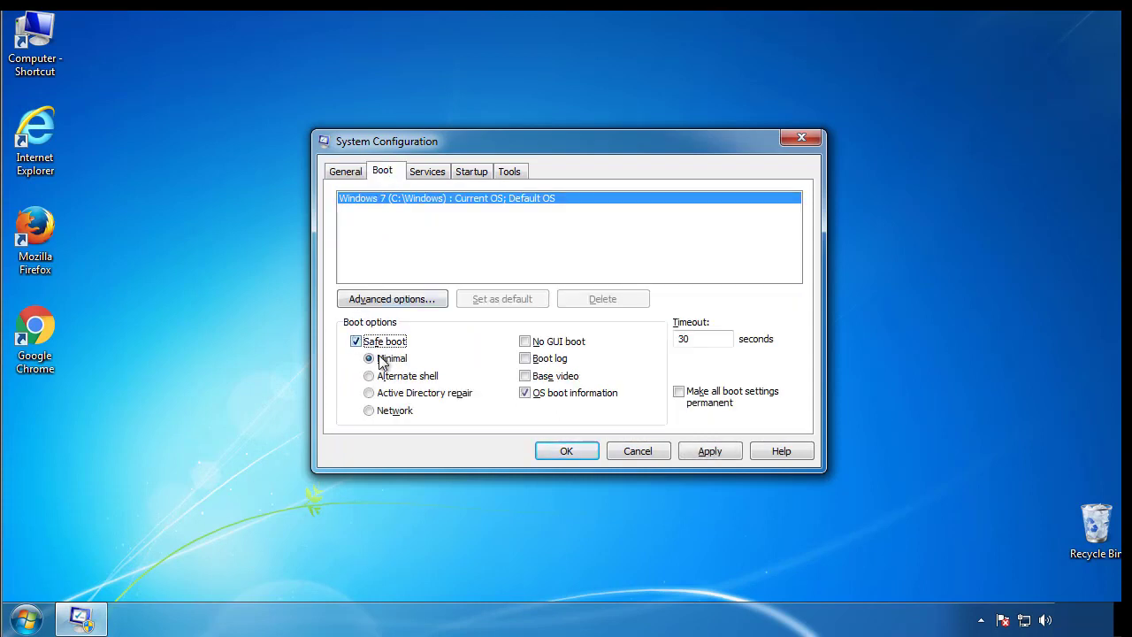
left_click(568, 451)
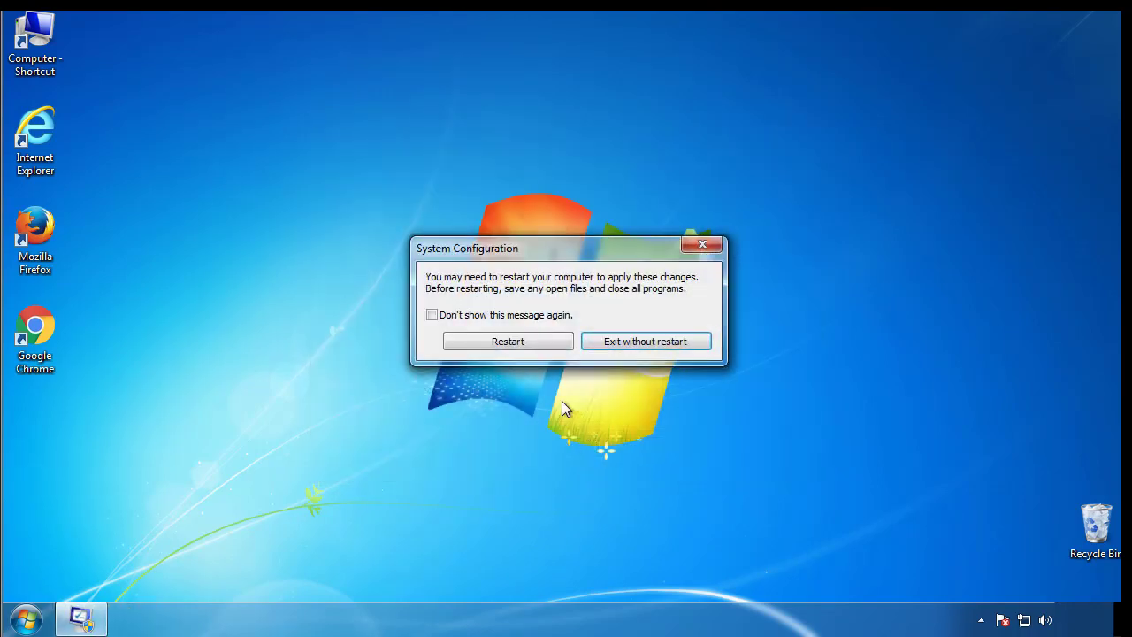
left_click(512, 343)
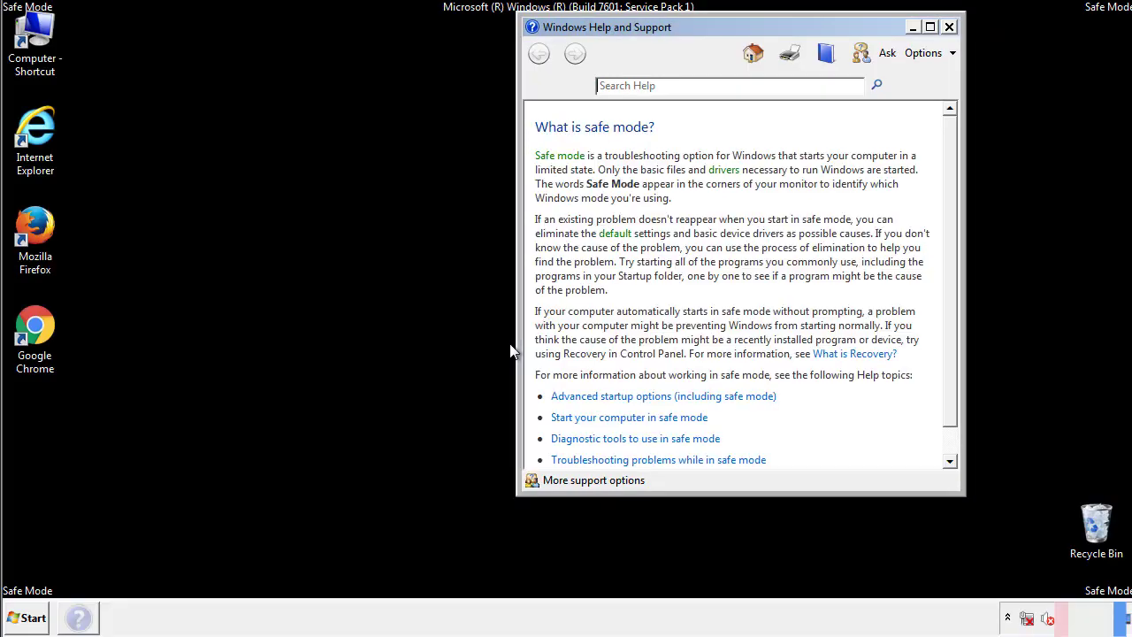
Step: Close Help and turn on 'Always show menus' in Control Panel's Folder Options, then close Control Panel
left_click(947, 27)
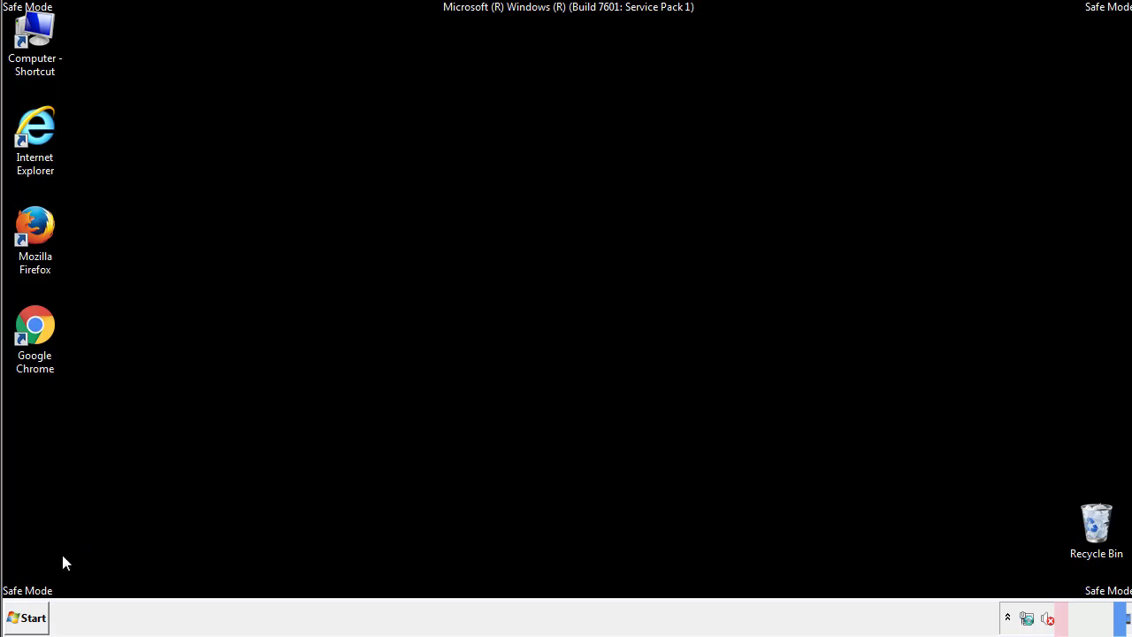
left_click(24, 619)
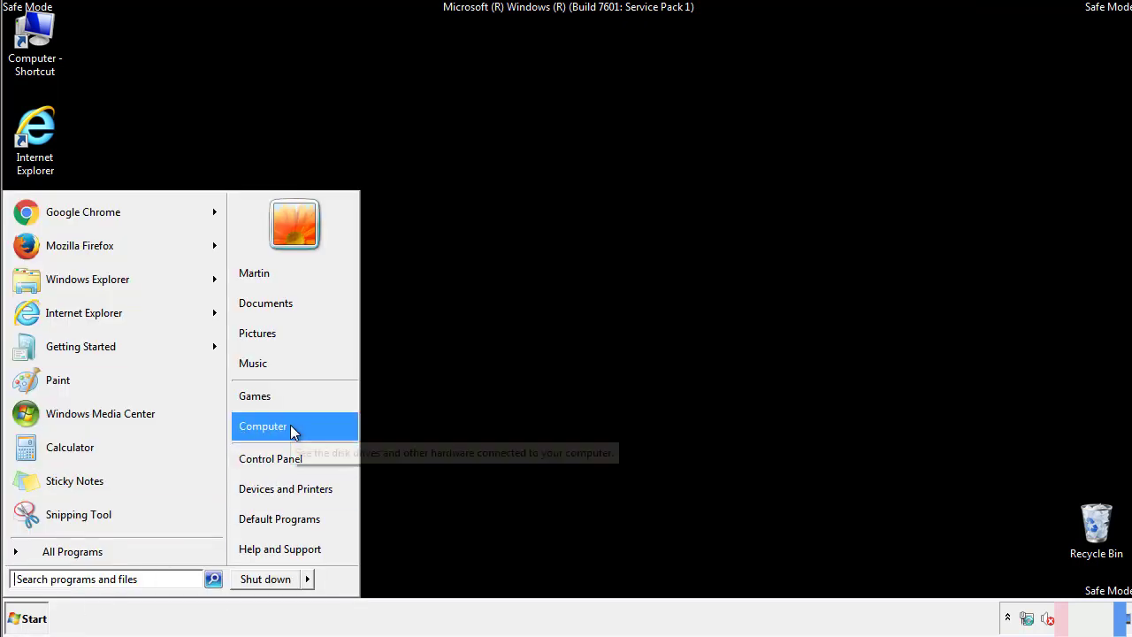
left_click(281, 455)
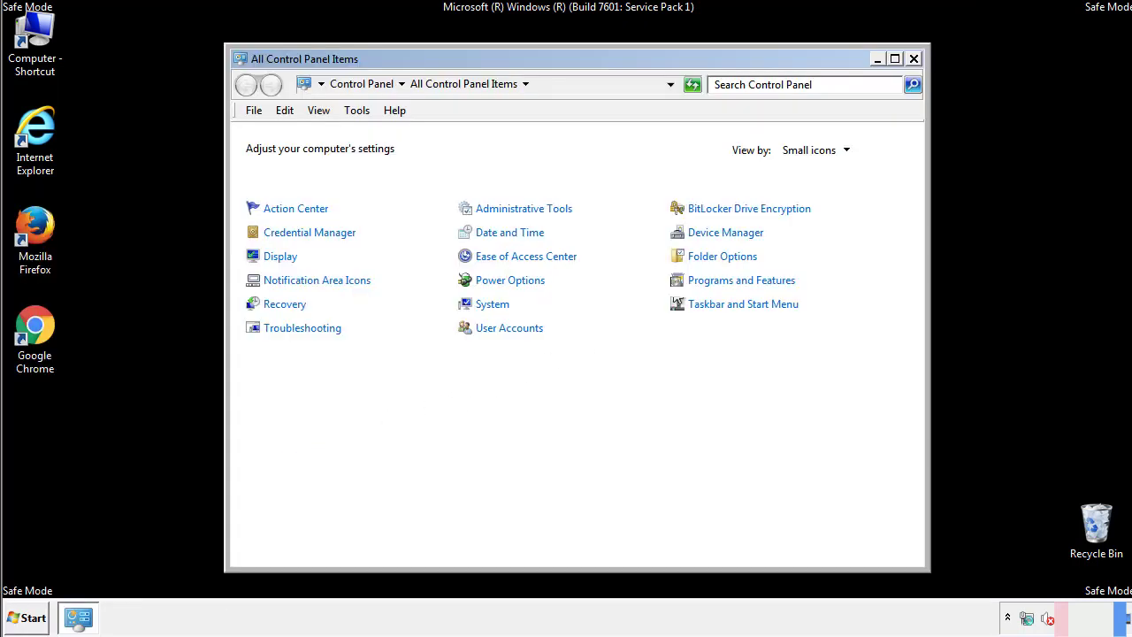
left_click(725, 256)
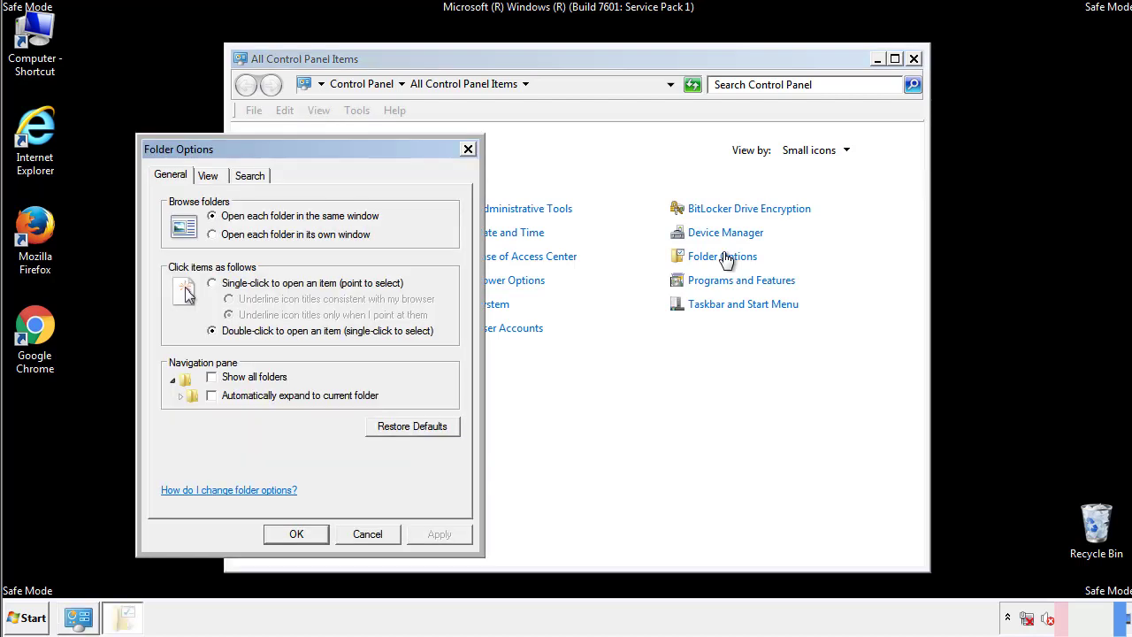
left_click(213, 176)
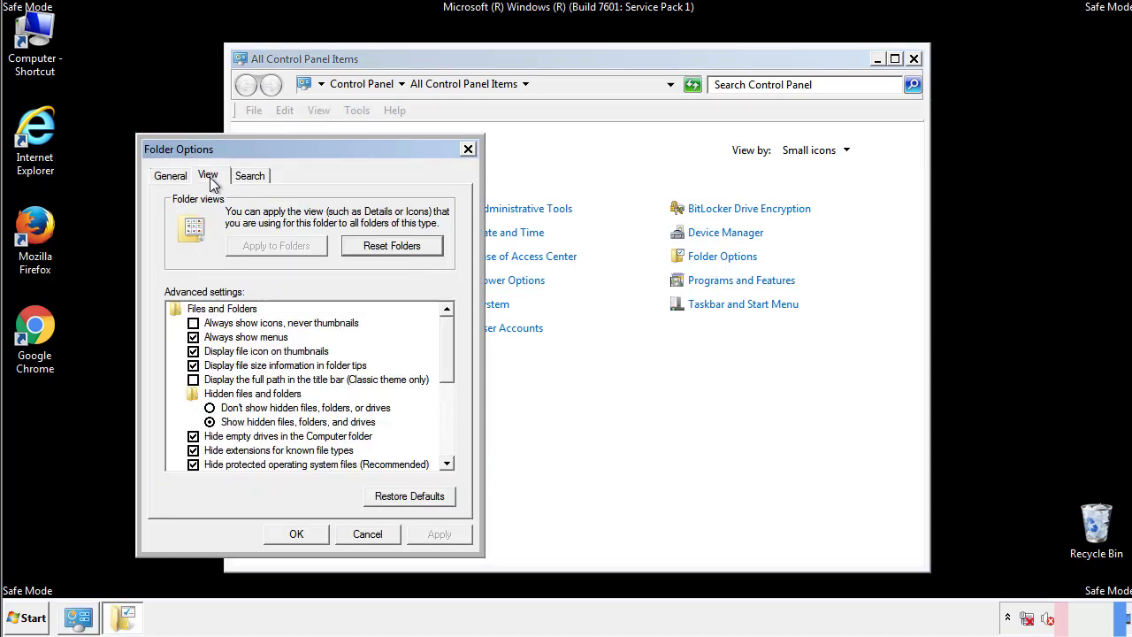
left_click(193, 337)
left_click(297, 534)
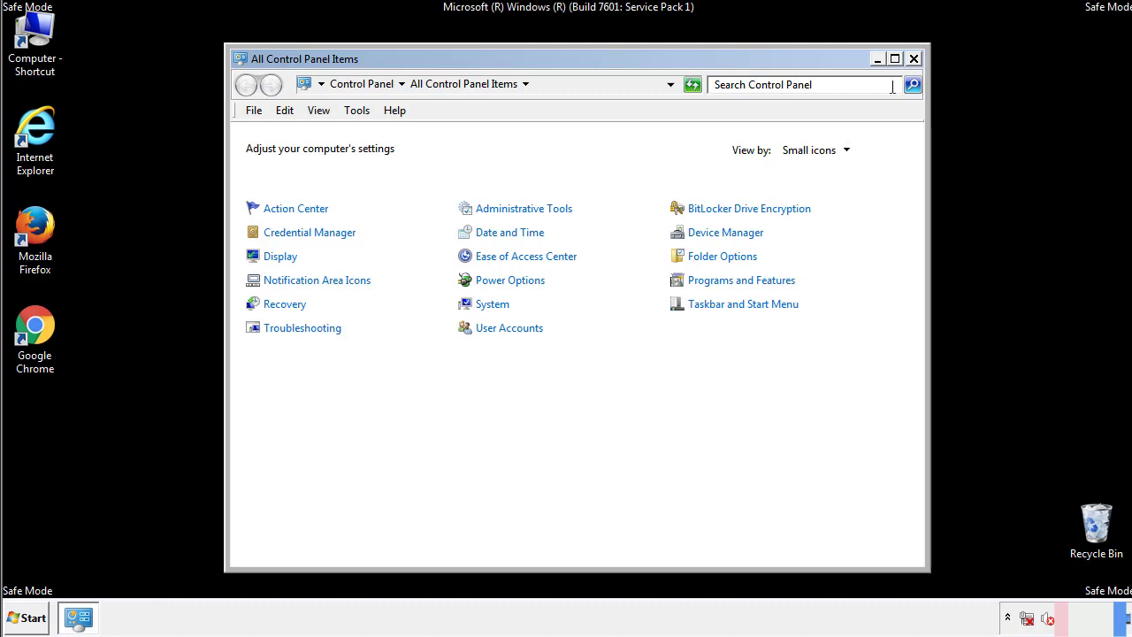
left_click(914, 59)
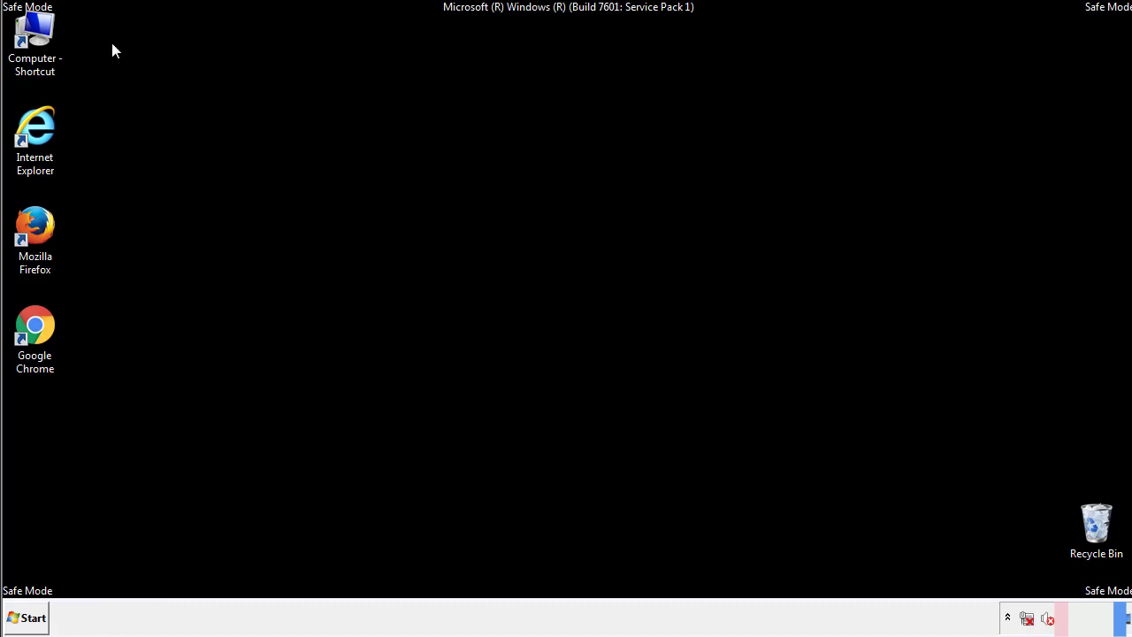
Step: Browse from Computer to the C:\Windows\System32\drivers\etc folder
double_click(51, 34)
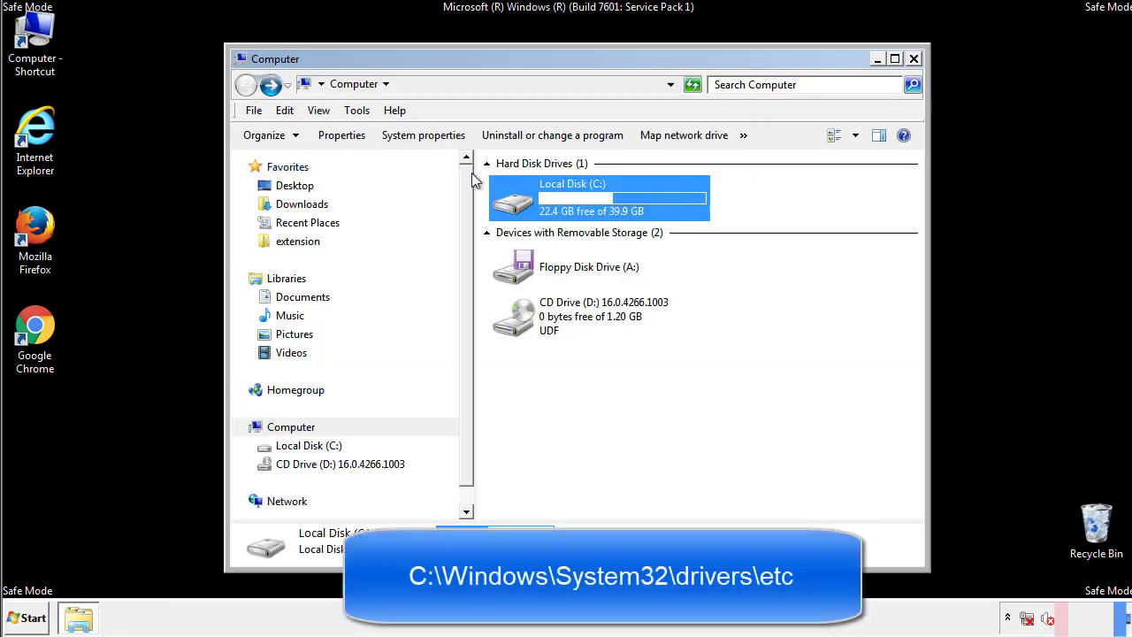
double_click(520, 202)
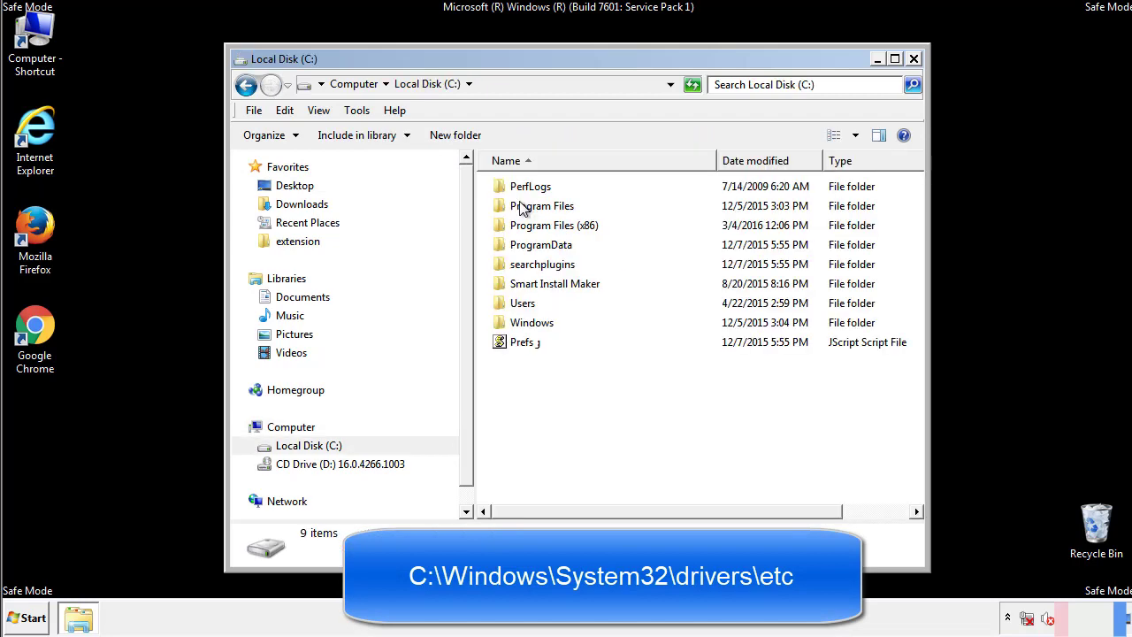
double_click(522, 322)
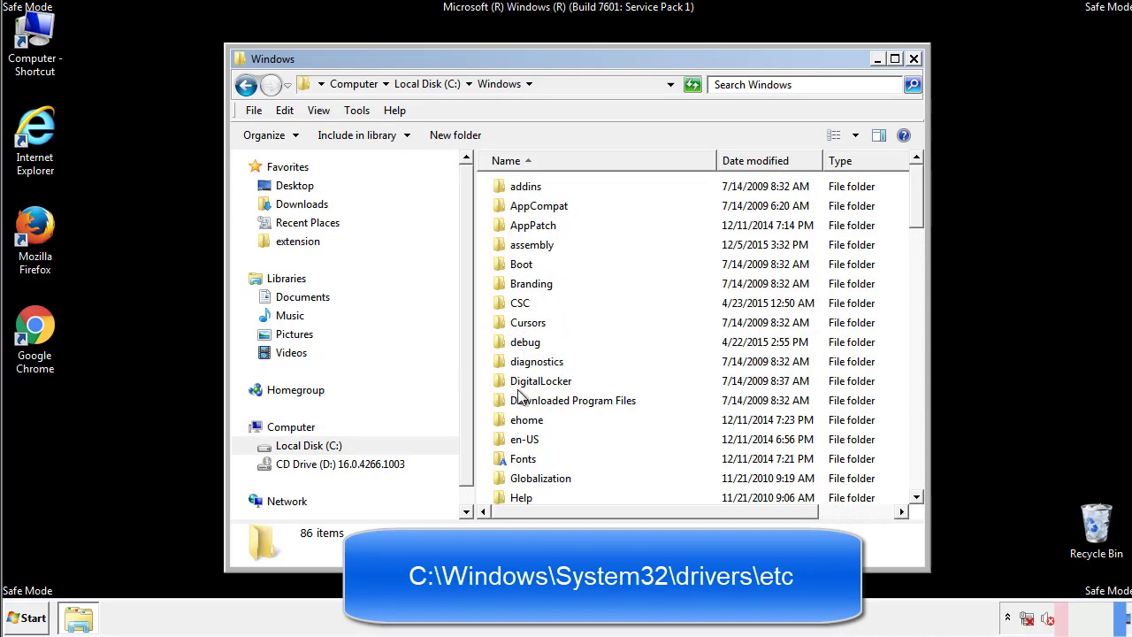
scroll(520, 397, "down", 4)
scroll(521, 403, "down", 5)
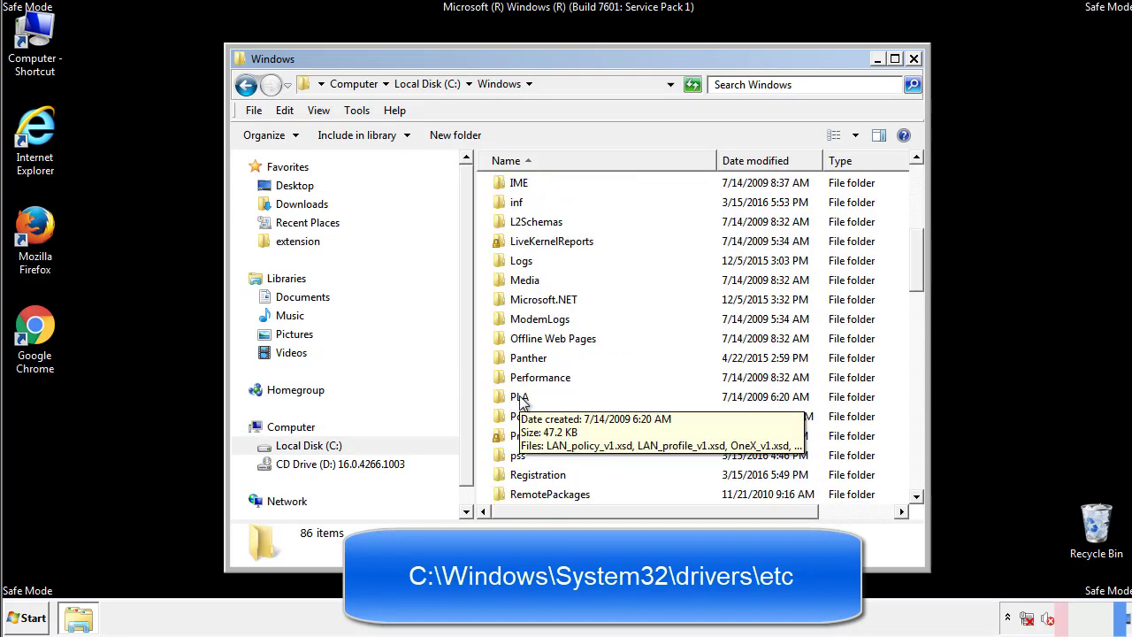
scroll(522, 402, "down", 2)
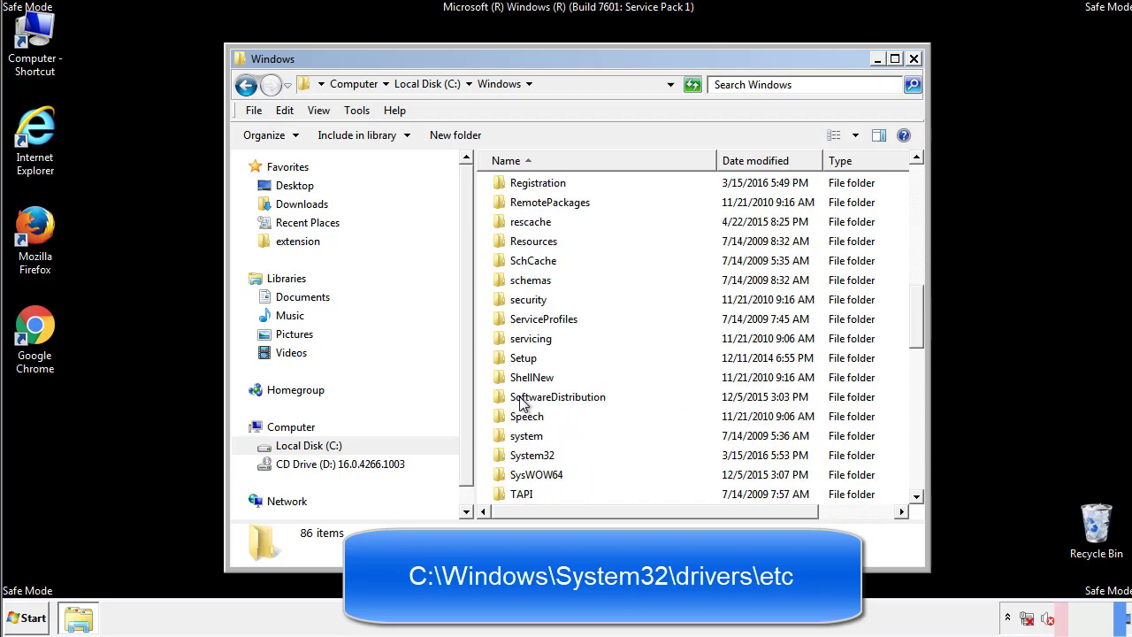
double_click(531, 455)
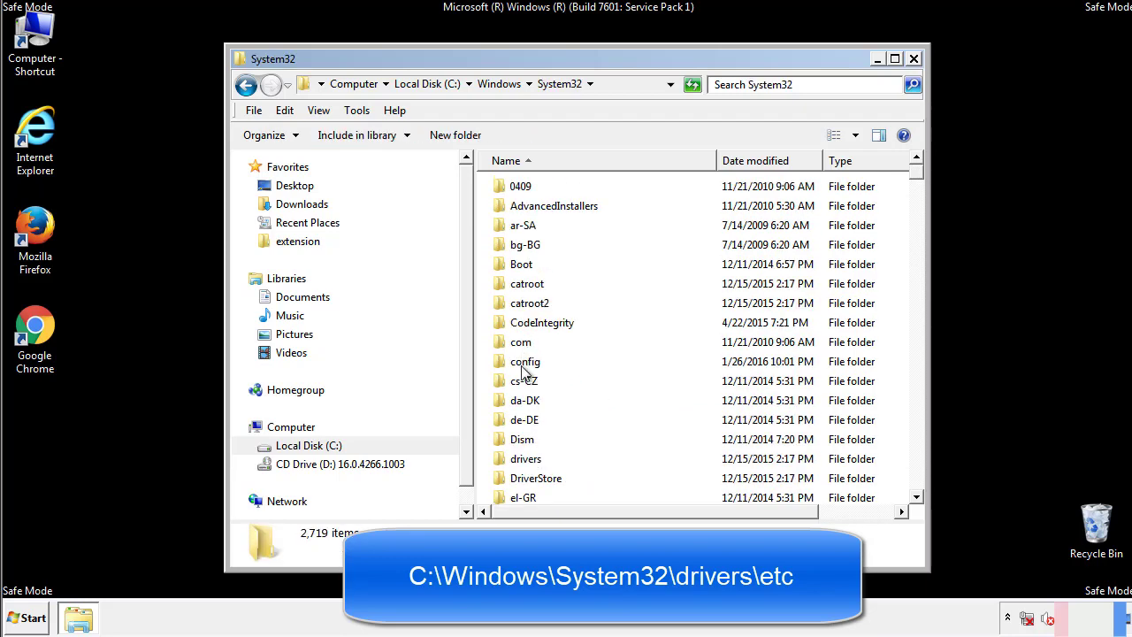
left_click(525, 462)
double_click(525, 462)
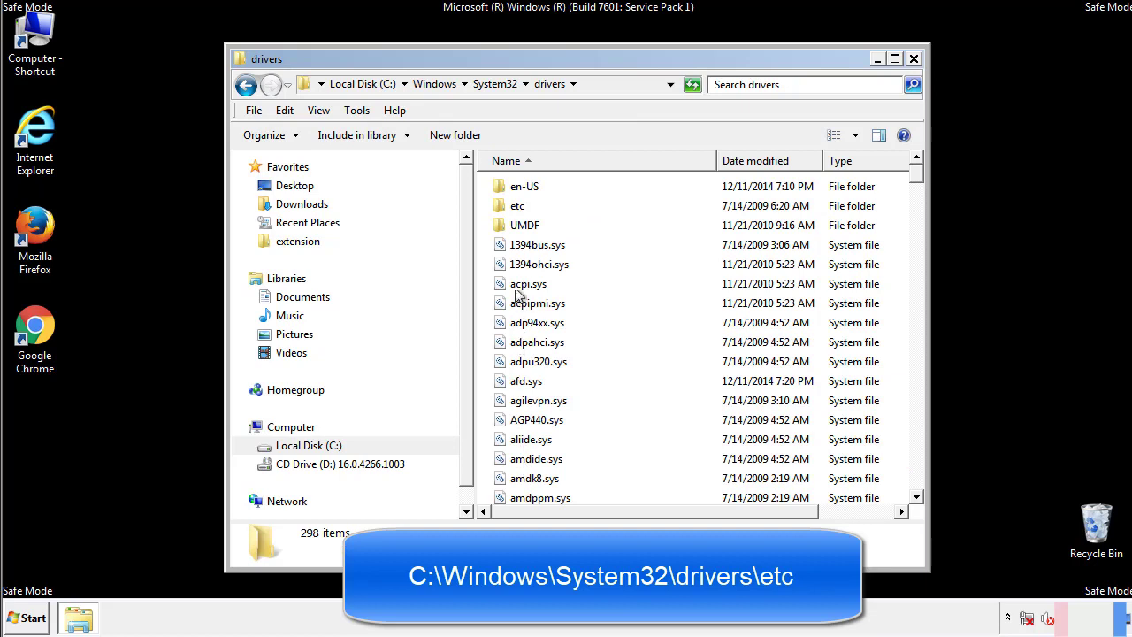
double_click(517, 206)
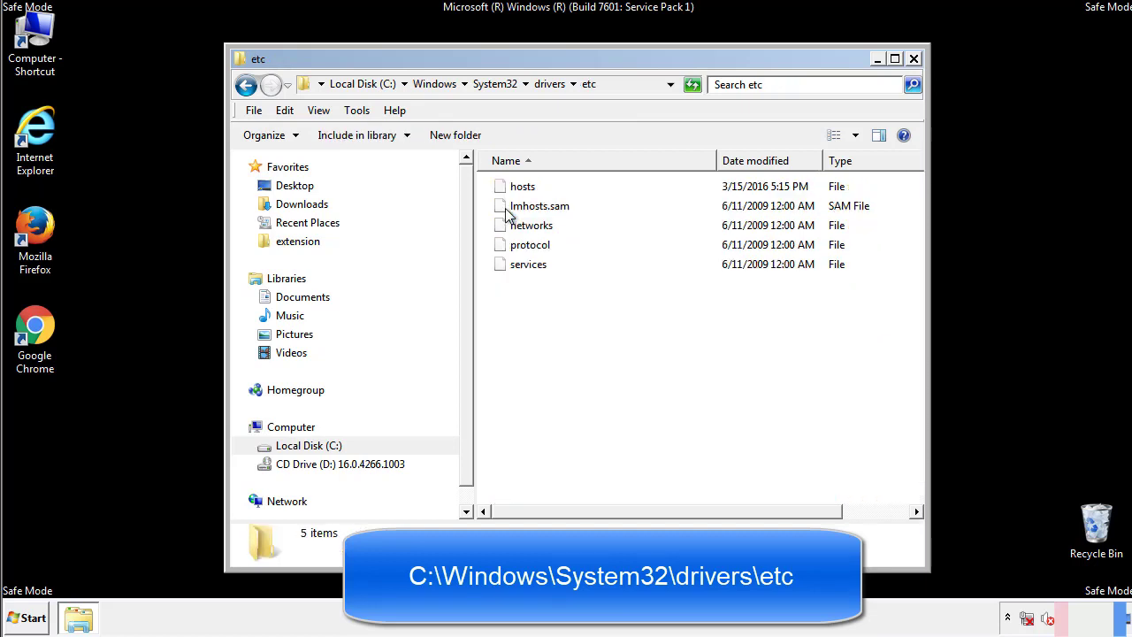
Step: Open the hosts file with Notepad
double_click(519, 190)
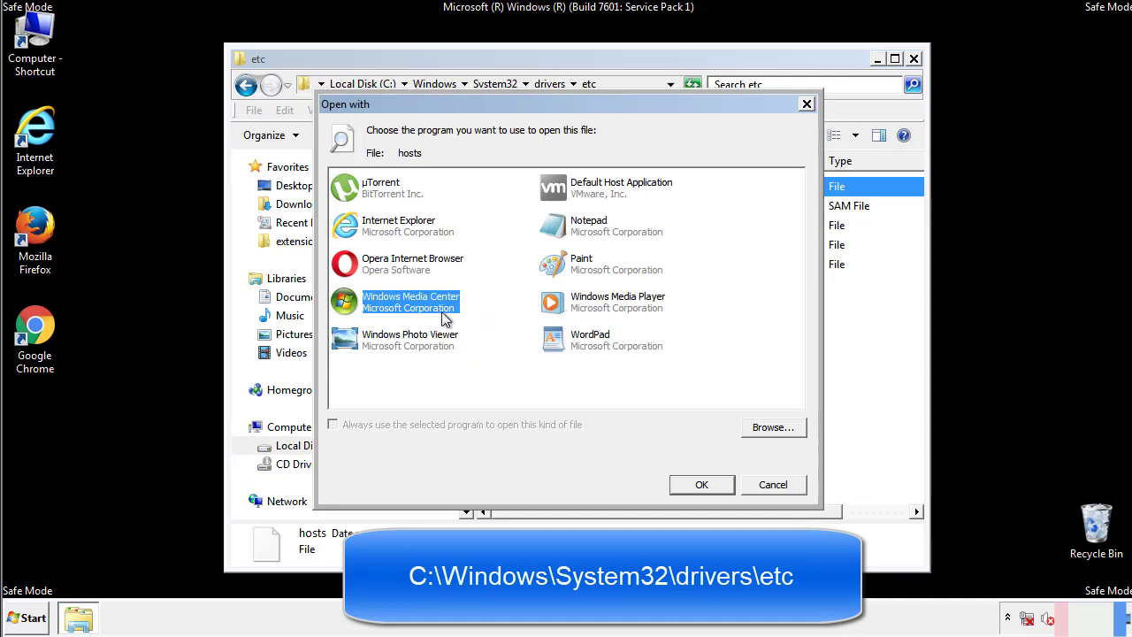
left_click(571, 227)
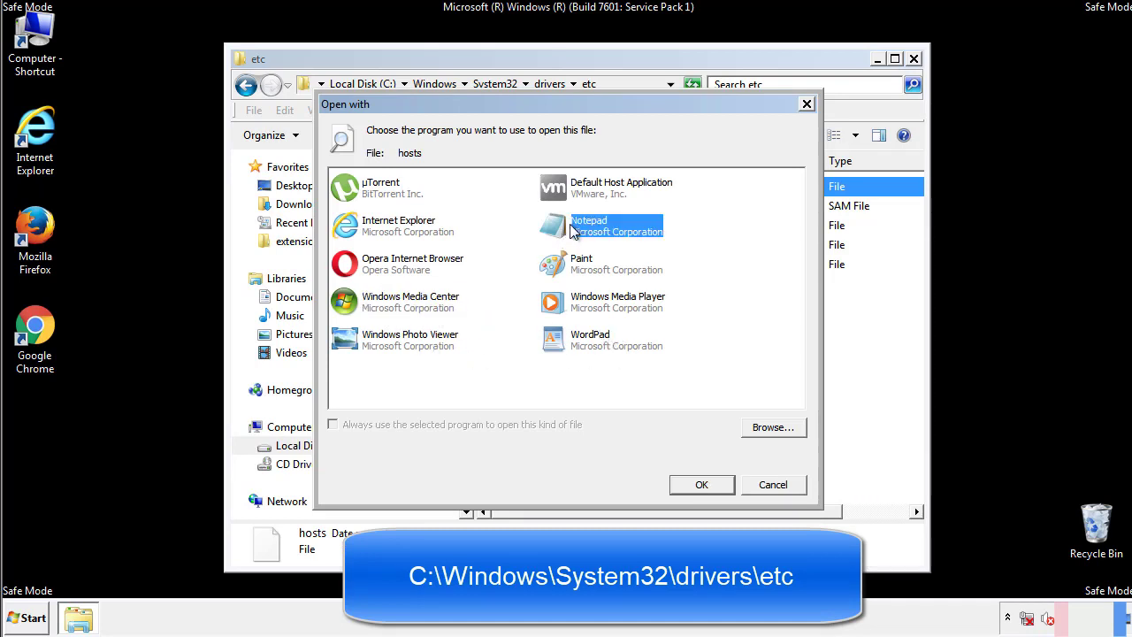
left_click(697, 482)
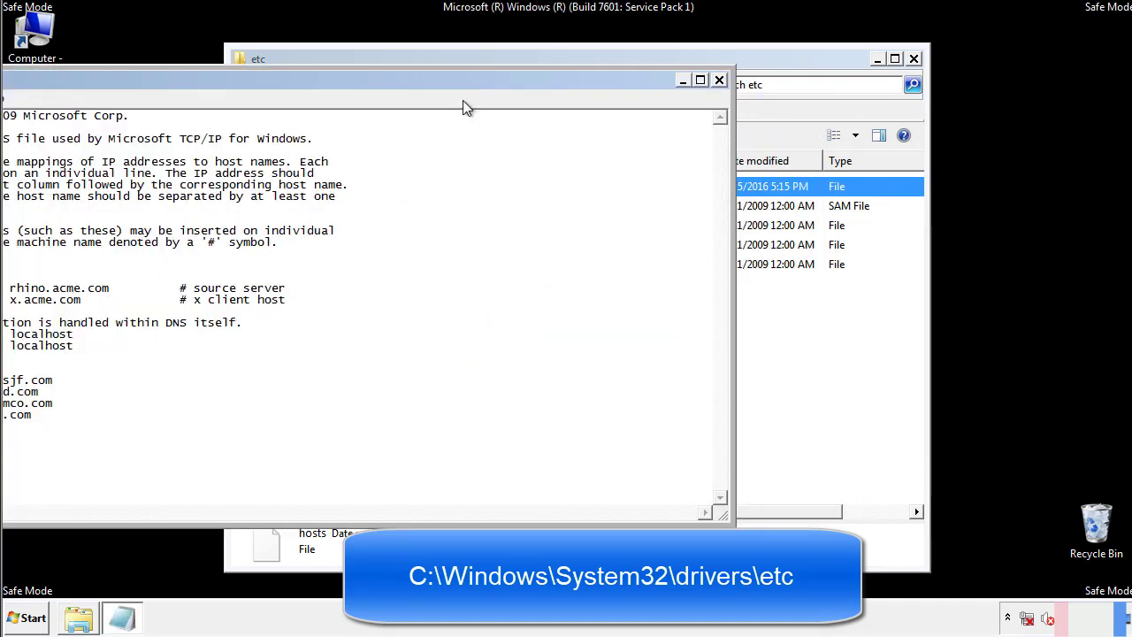
Step: Delete the four added host entries and save the hosts file while closing Notepad
left_click_drag(462, 79, 720, 97)
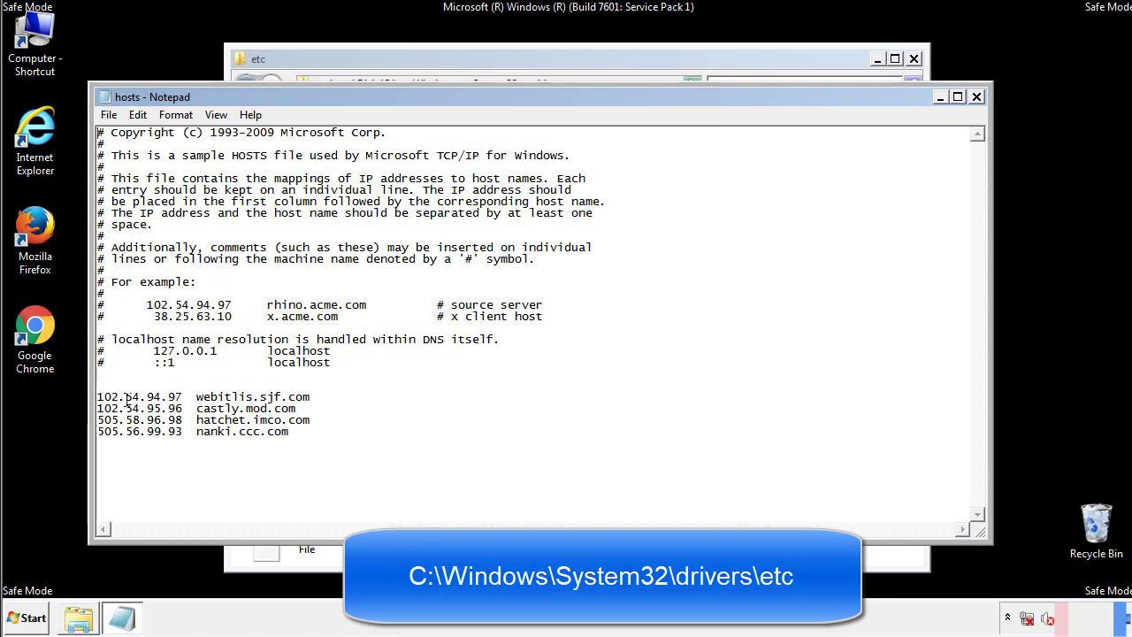
key("shift+Up")
key("shift+Up")
key("shift+Up")
key("shift+Up")
key("shift+Up")
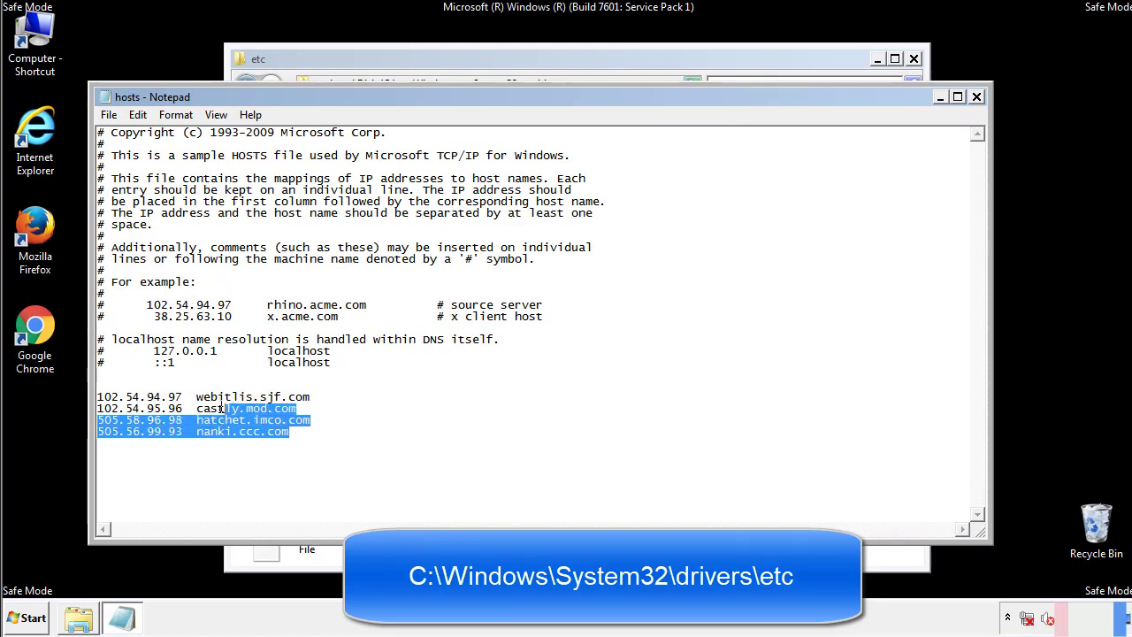
key("Delete")
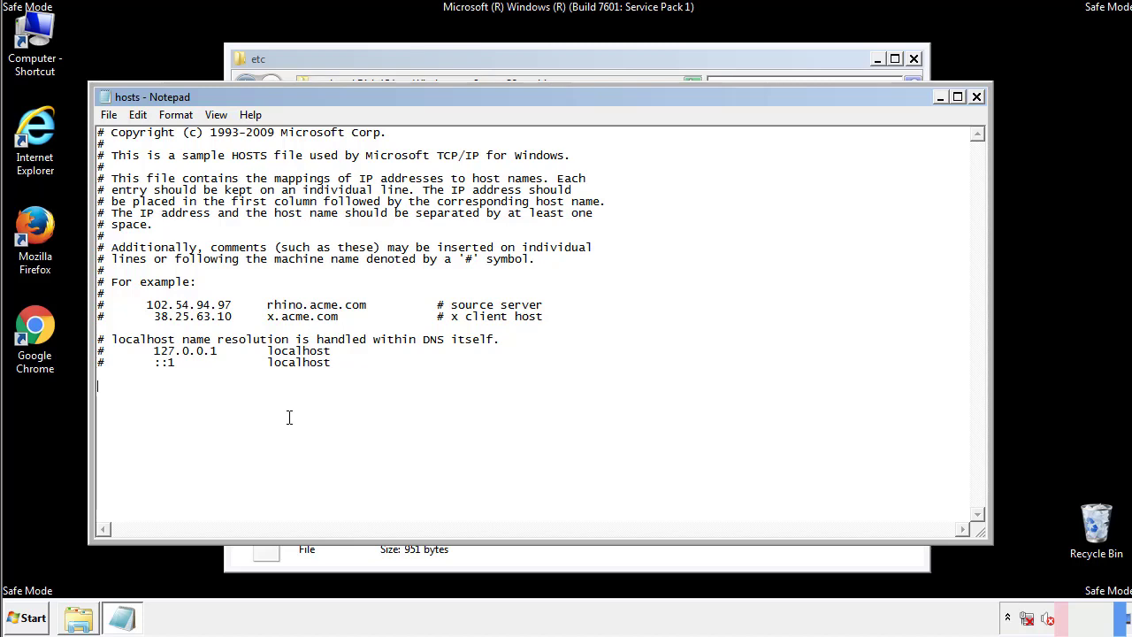
left_click(977, 98)
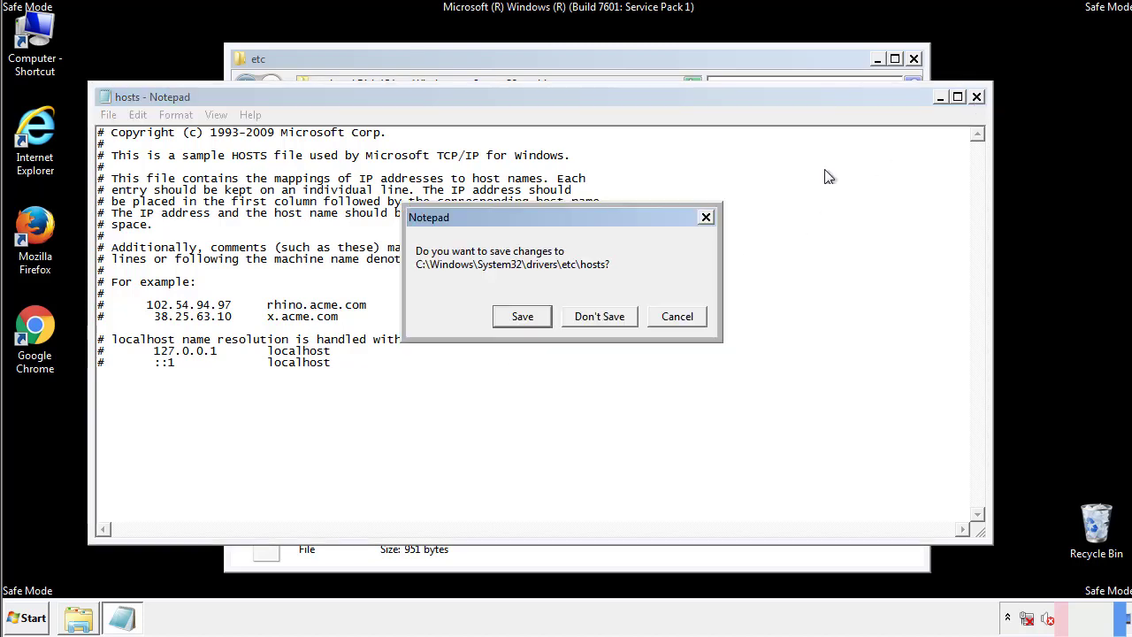
left_click(499, 322)
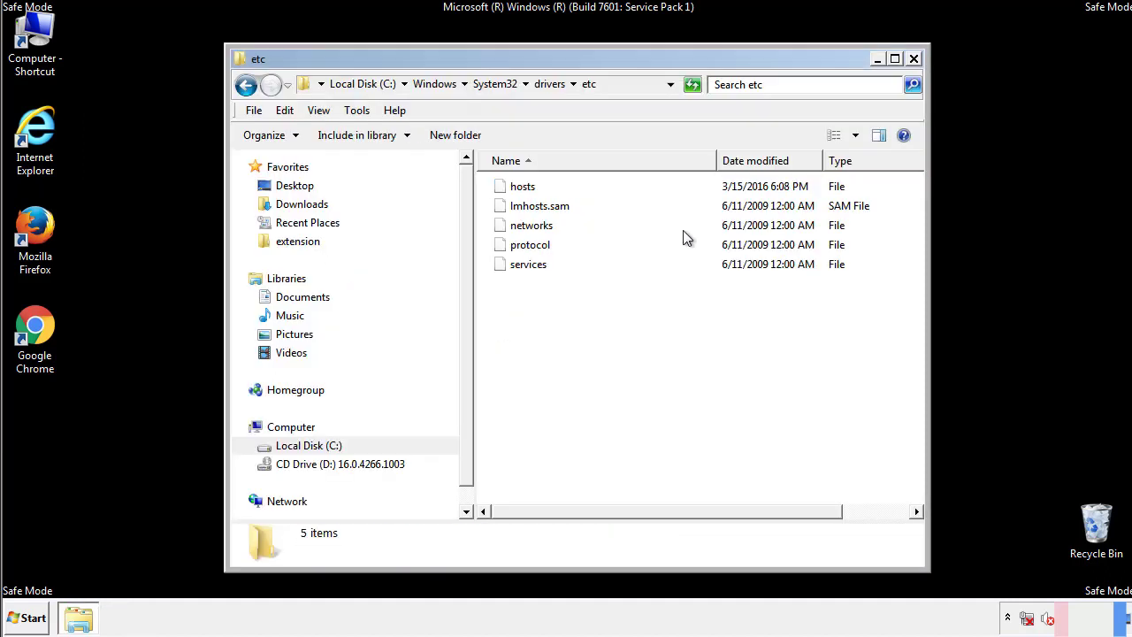
Step: Close the etc window and open the Startup folder from All Programs
left_click(913, 59)
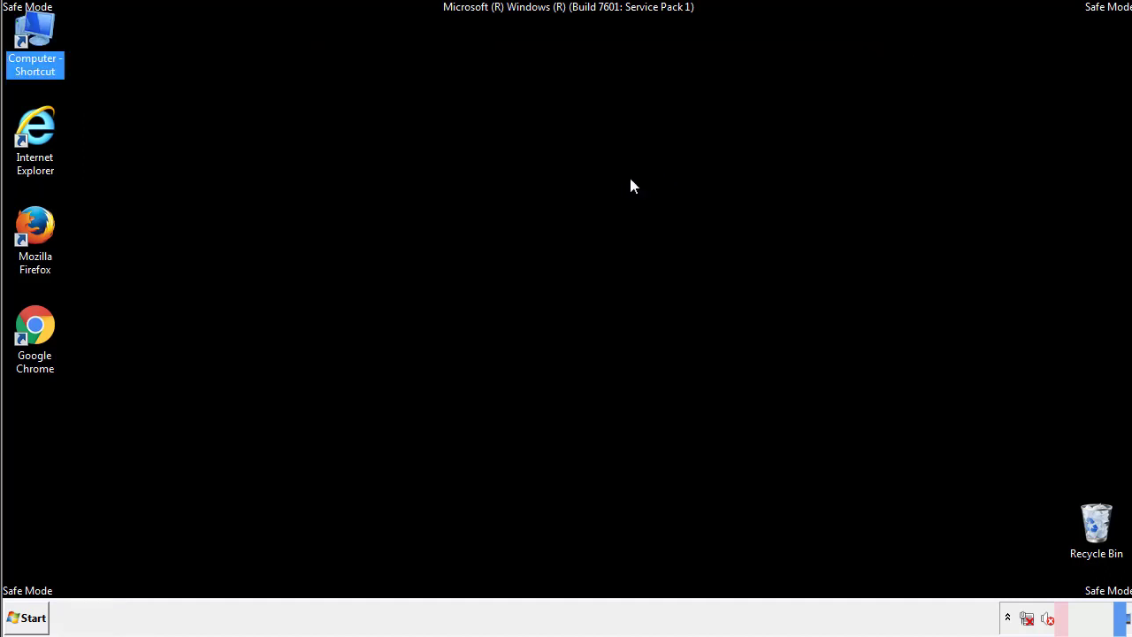
left_click(33, 616)
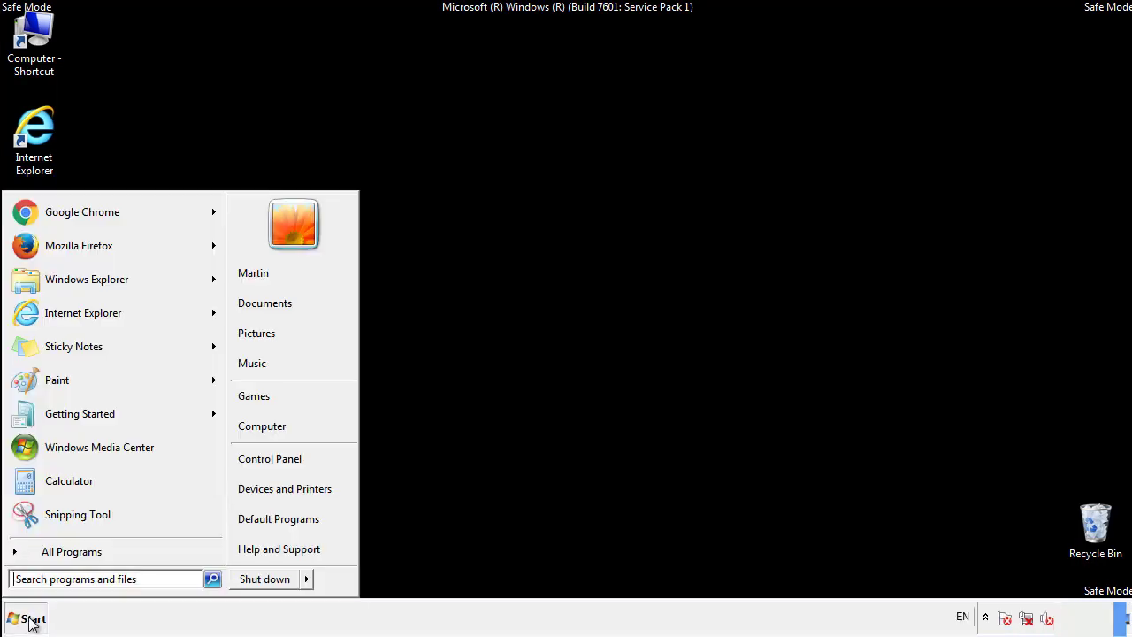
left_click(50, 557)
right_click(43, 490)
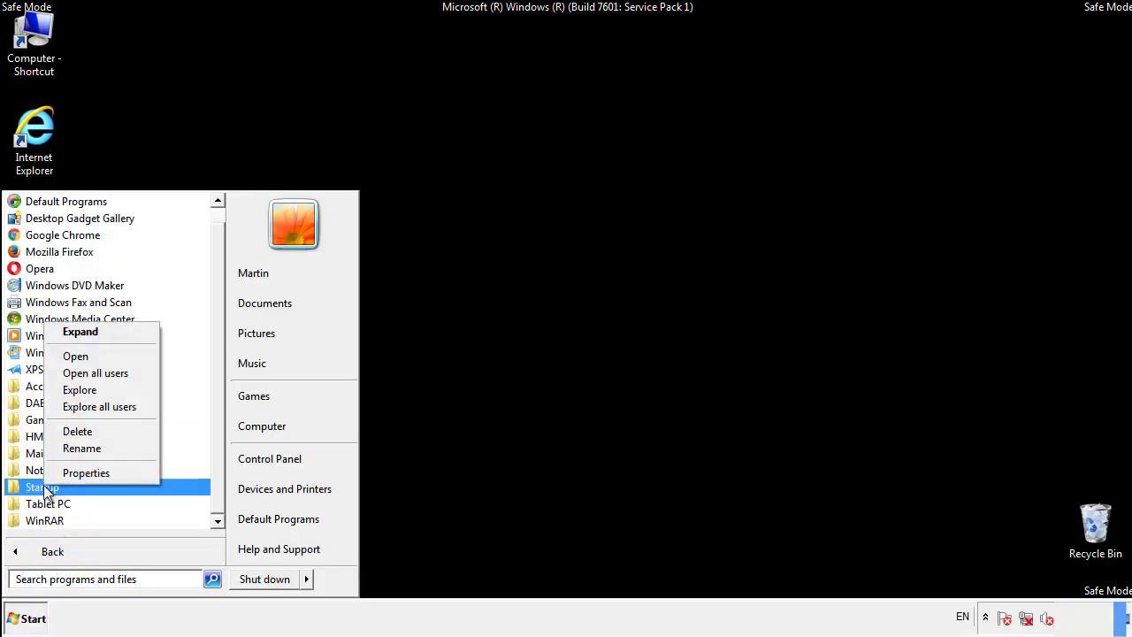
left_click(86, 356)
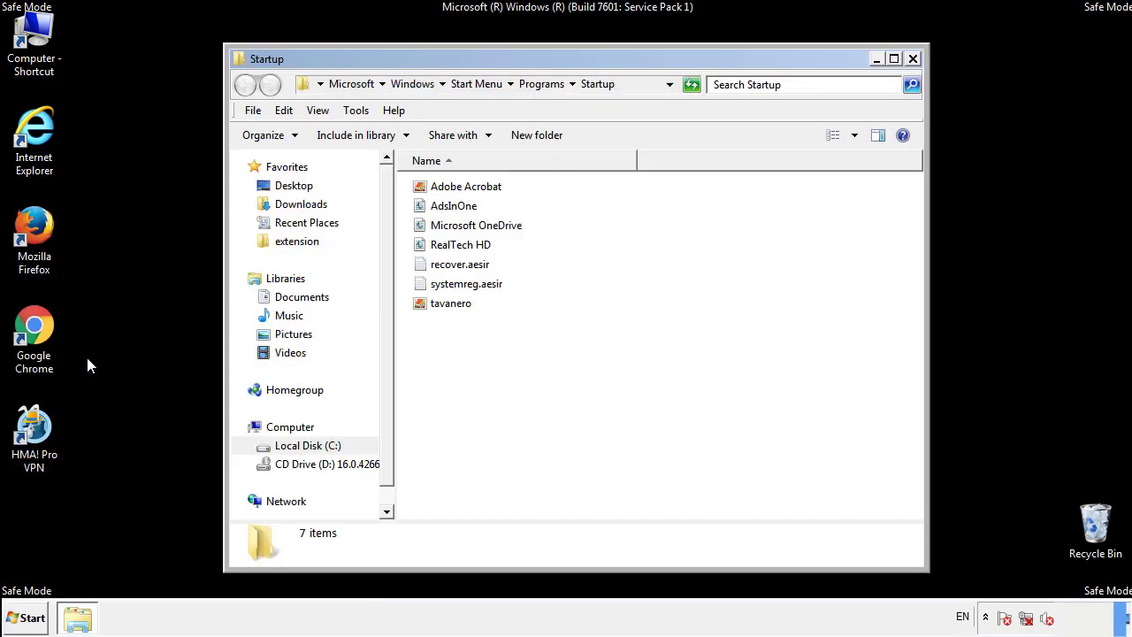
Step: Delete AdsInOne, recover.aesir, systemreg.aesir and tavanero from Startup, then close the folder
left_click(461, 212)
left_click(469, 264, "ctrl")
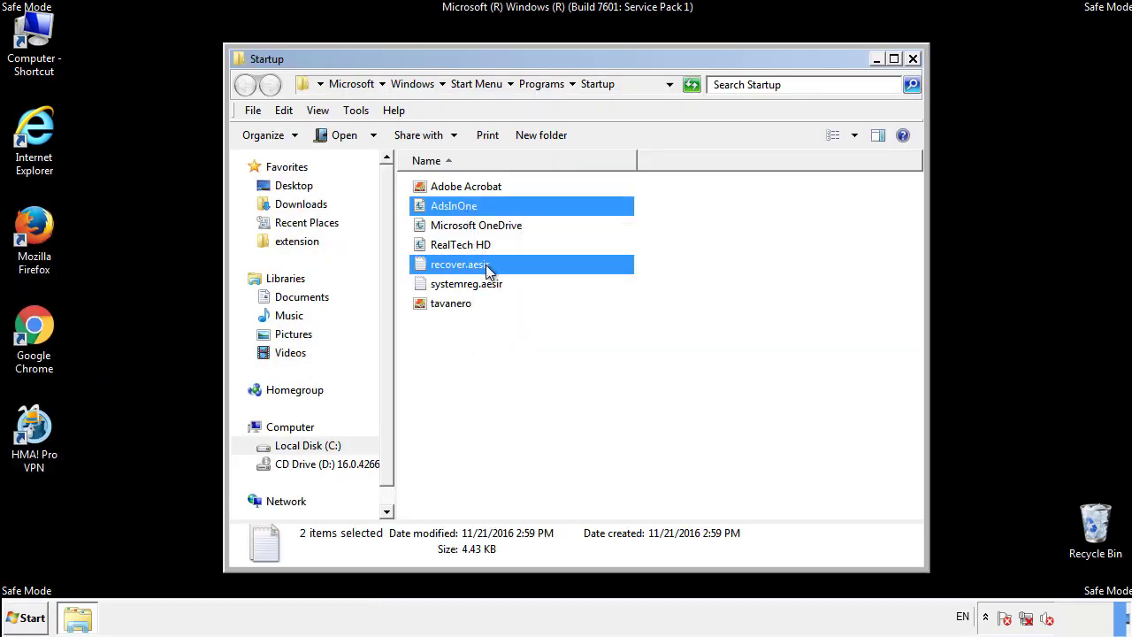
left_click(463, 284, "ctrl")
left_click(452, 303, "ctrl")
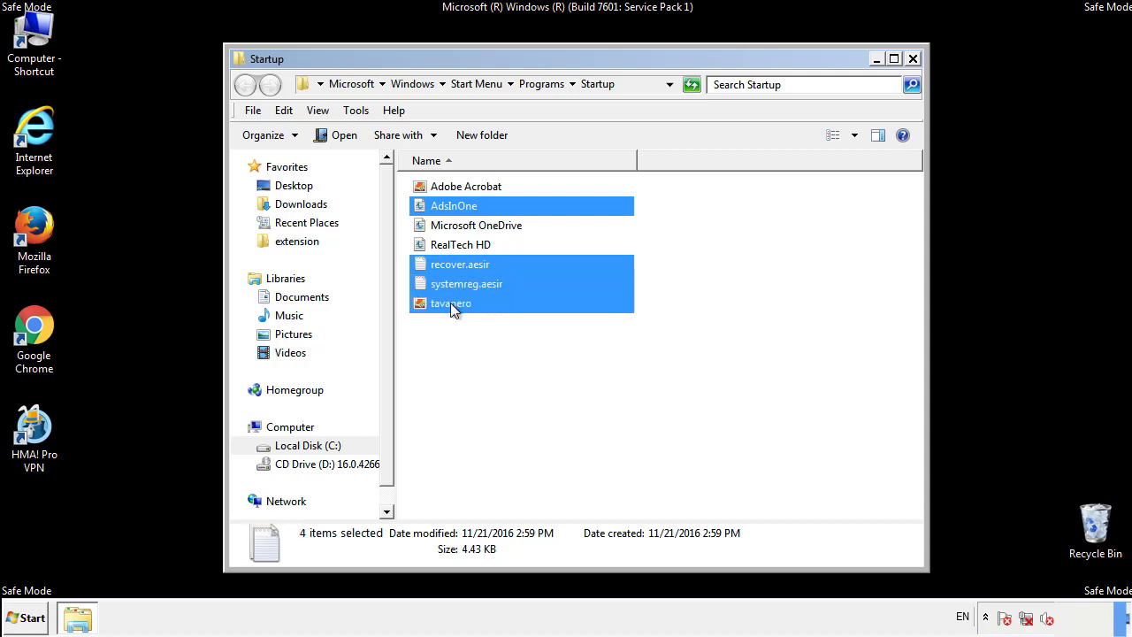
right_click(448, 304)
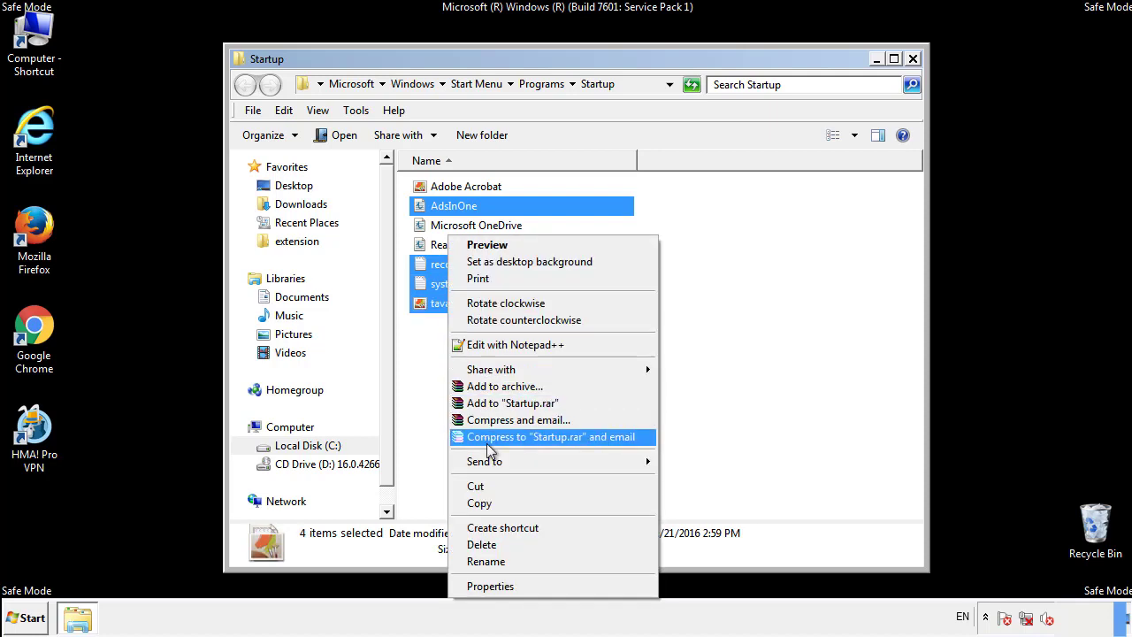
left_click(478, 544)
left_click(637, 321)
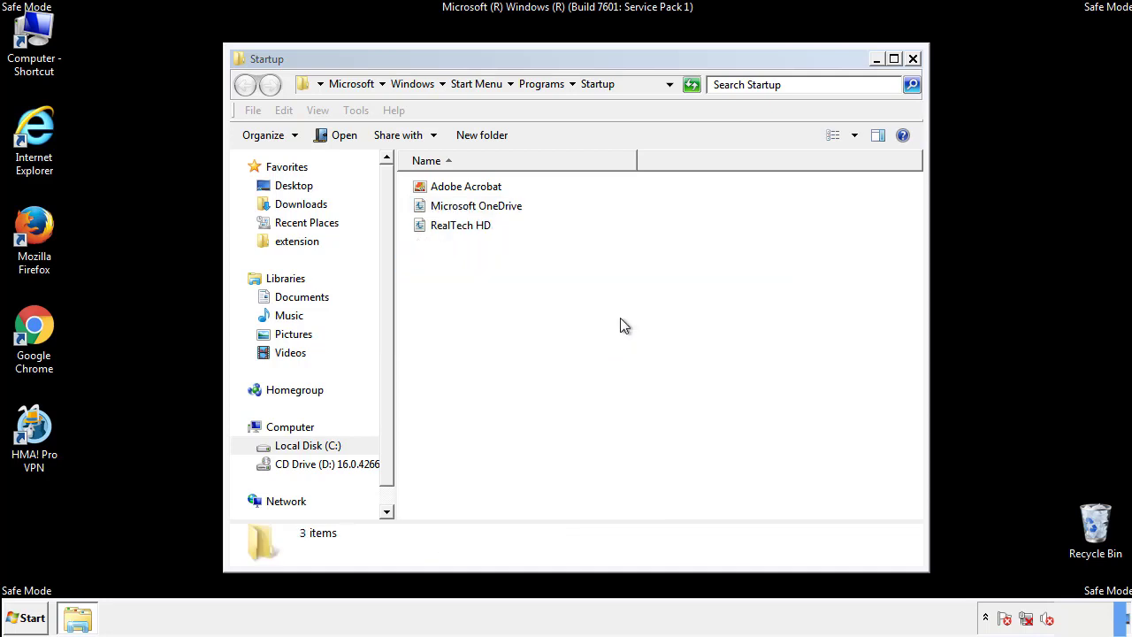
left_click(913, 59)
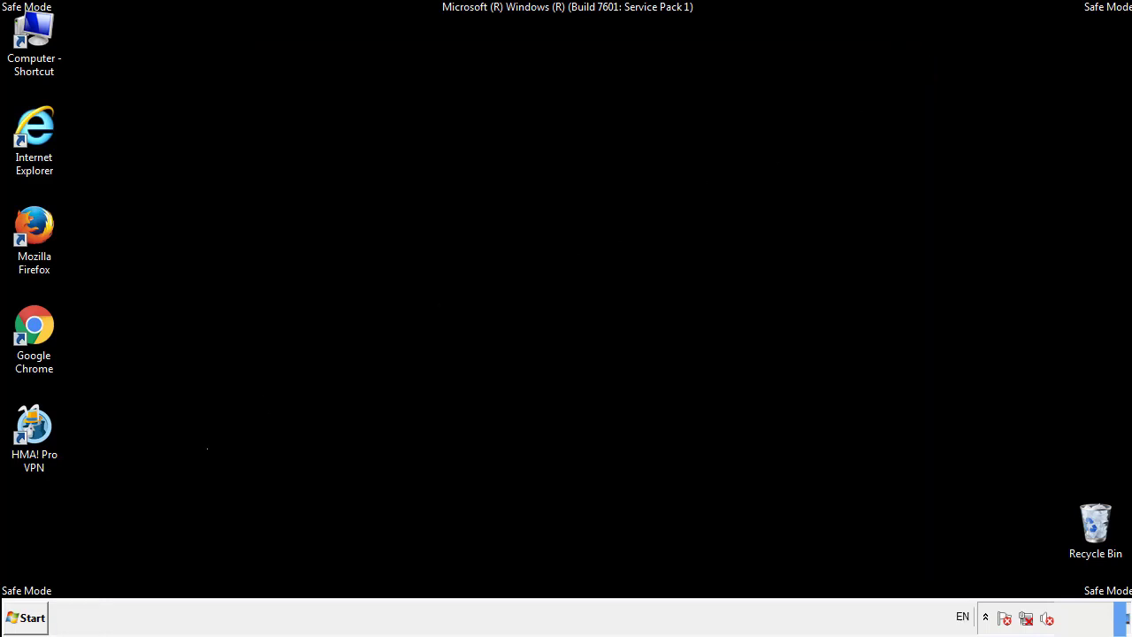
Step: Launch the Registry Editor by searching regedit from the Start menu
left_click(27, 625)
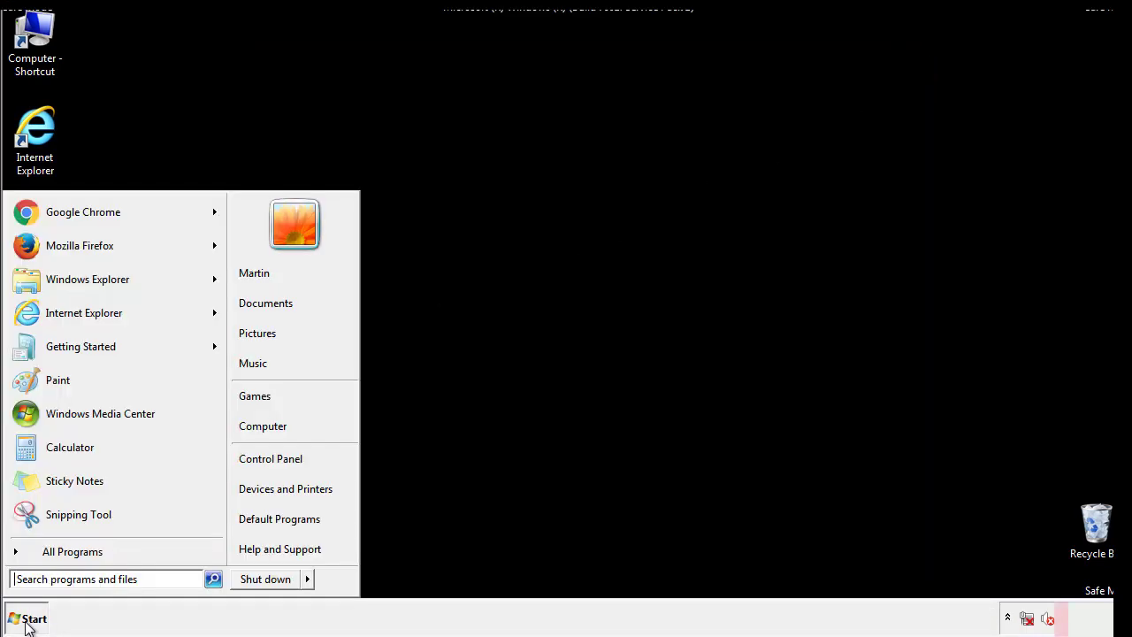
left_click(79, 581)
type("regedit")
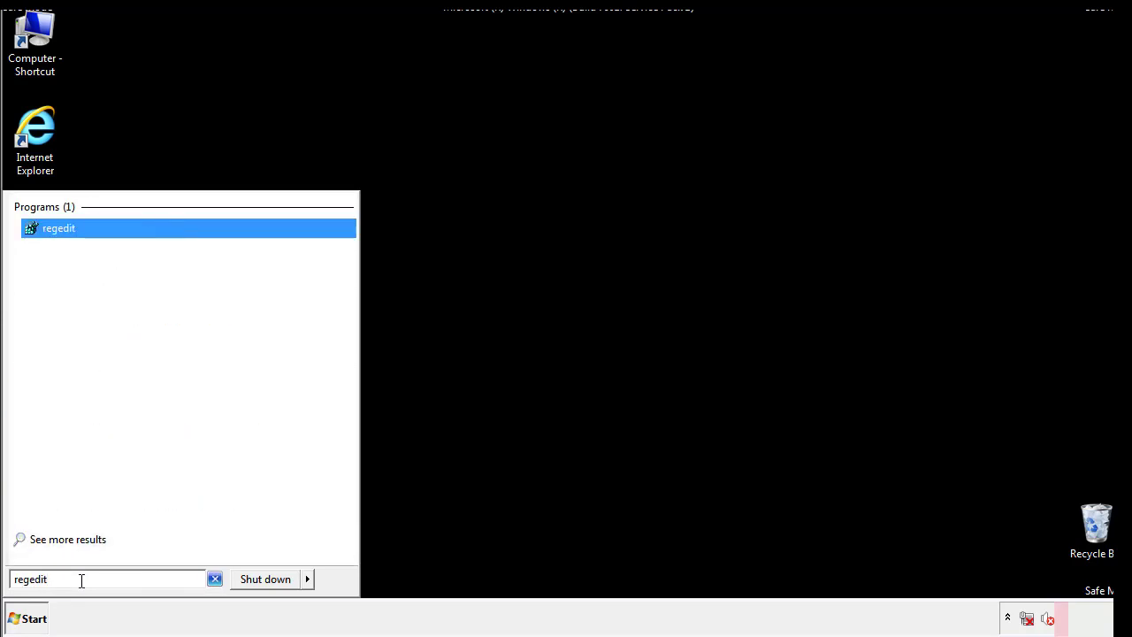
key("Return")
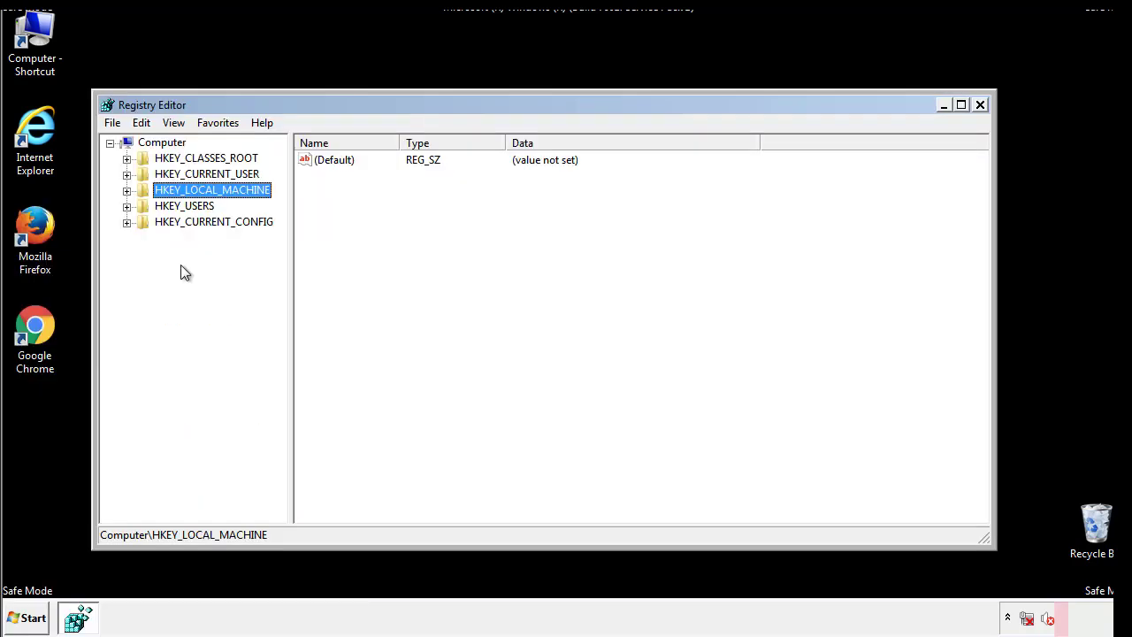
Step: Expand HKEY_LOCAL_MACHINE\SOFTWARE\Microsoft\Windows\CurrentVersion to reveal its Run and RunOnce keys
left_click(127, 190)
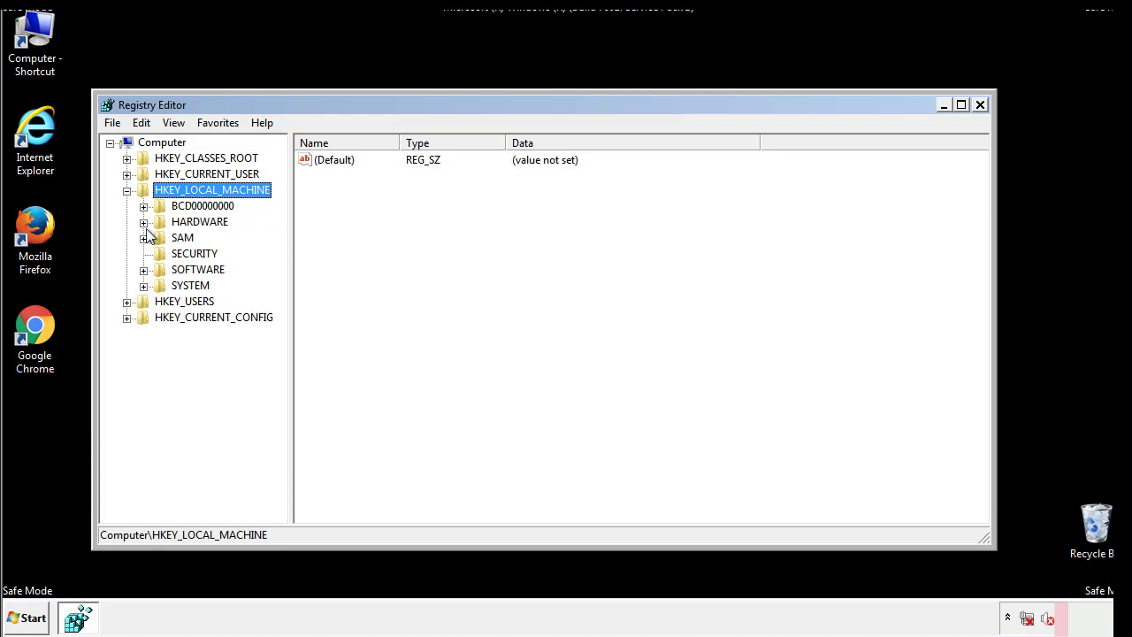
left_click(143, 270)
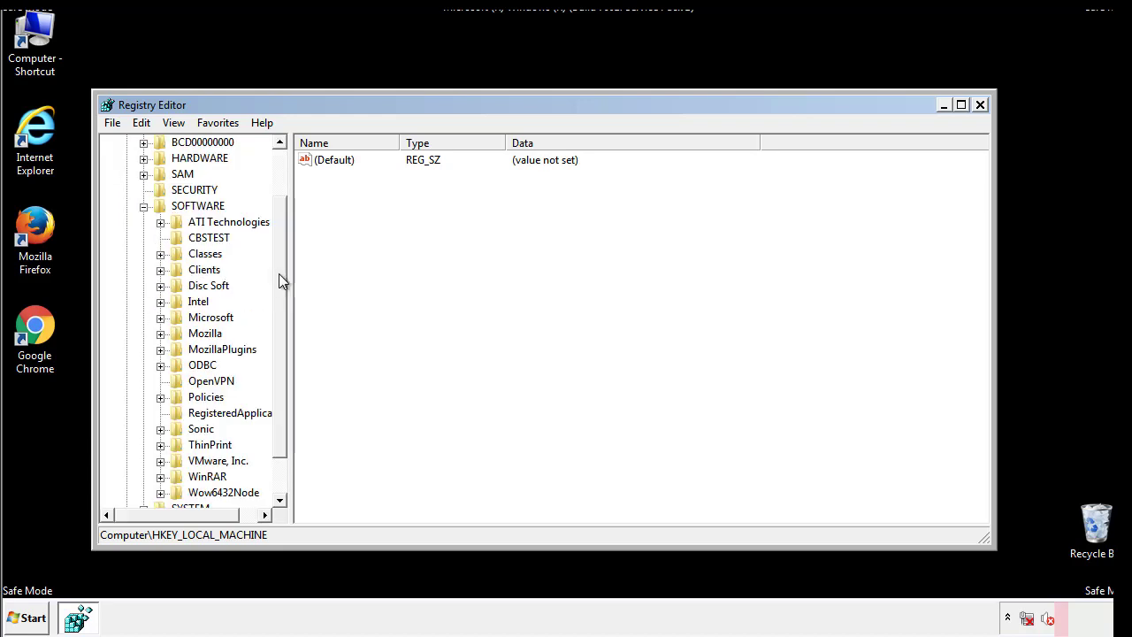
left_click_drag(278, 261, 280, 293)
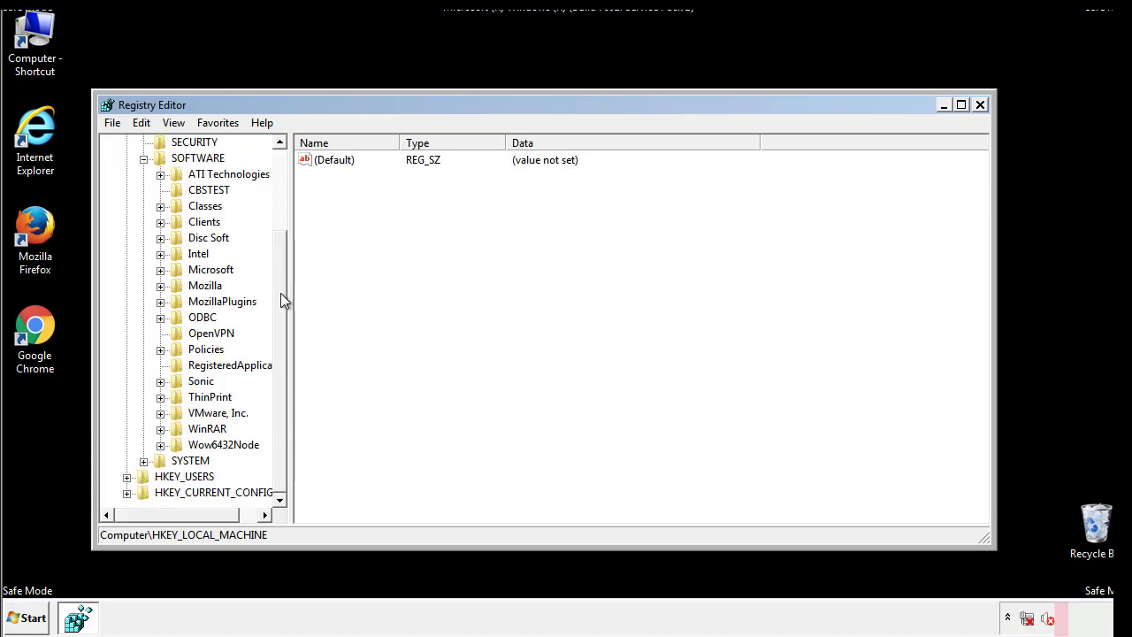
left_click(160, 271)
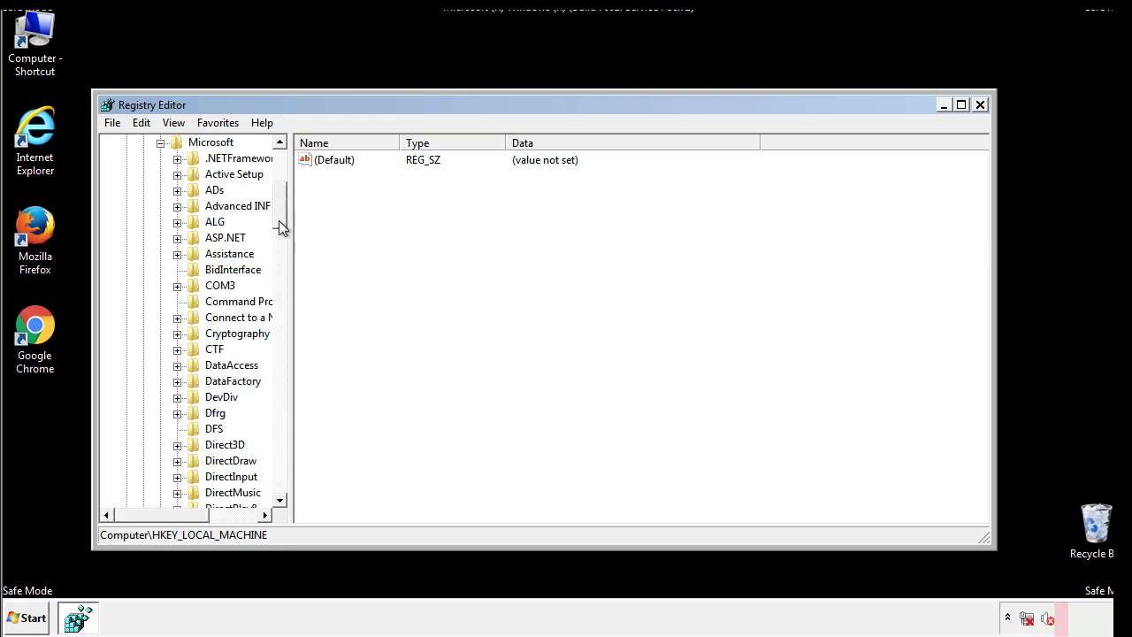
left_click_drag(279, 220, 281, 449)
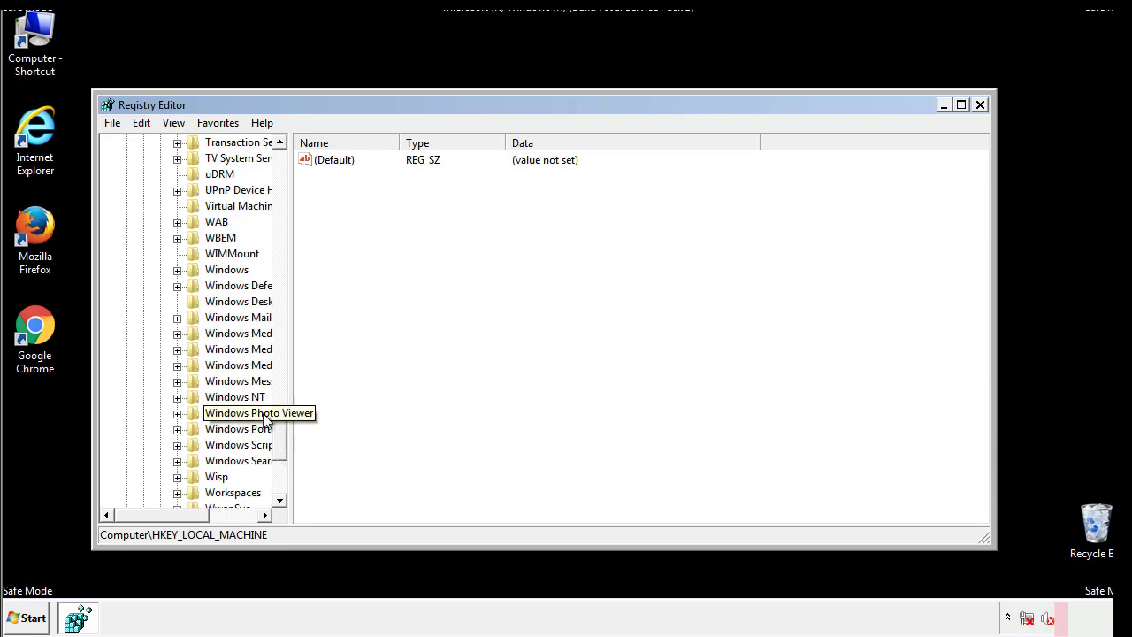
left_click(178, 270)
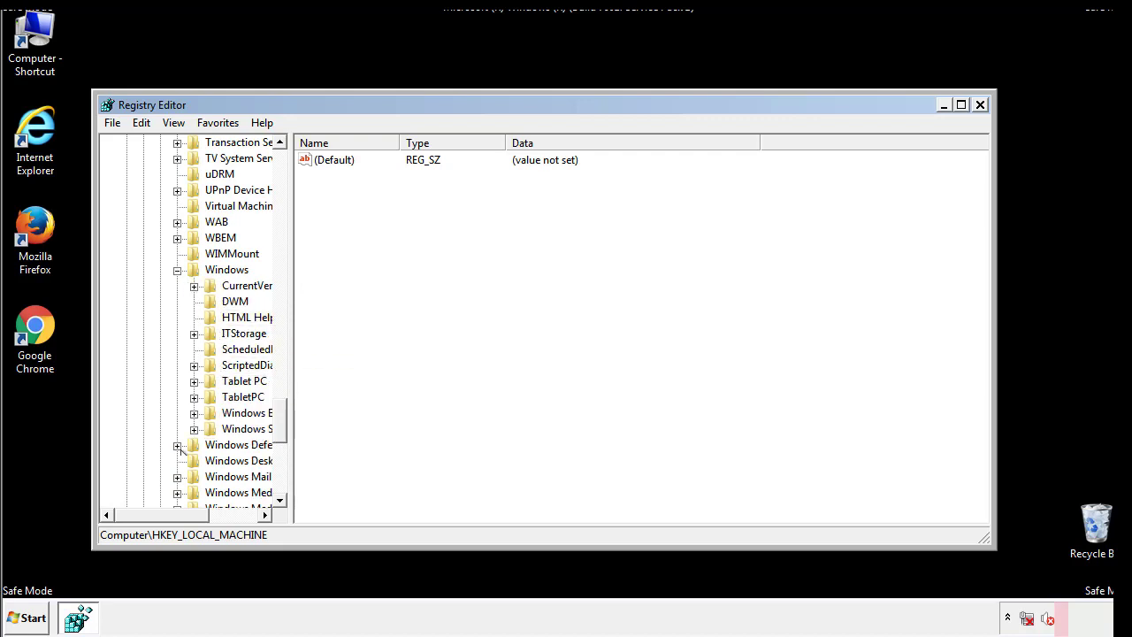
left_click_drag(154, 515, 182, 519)
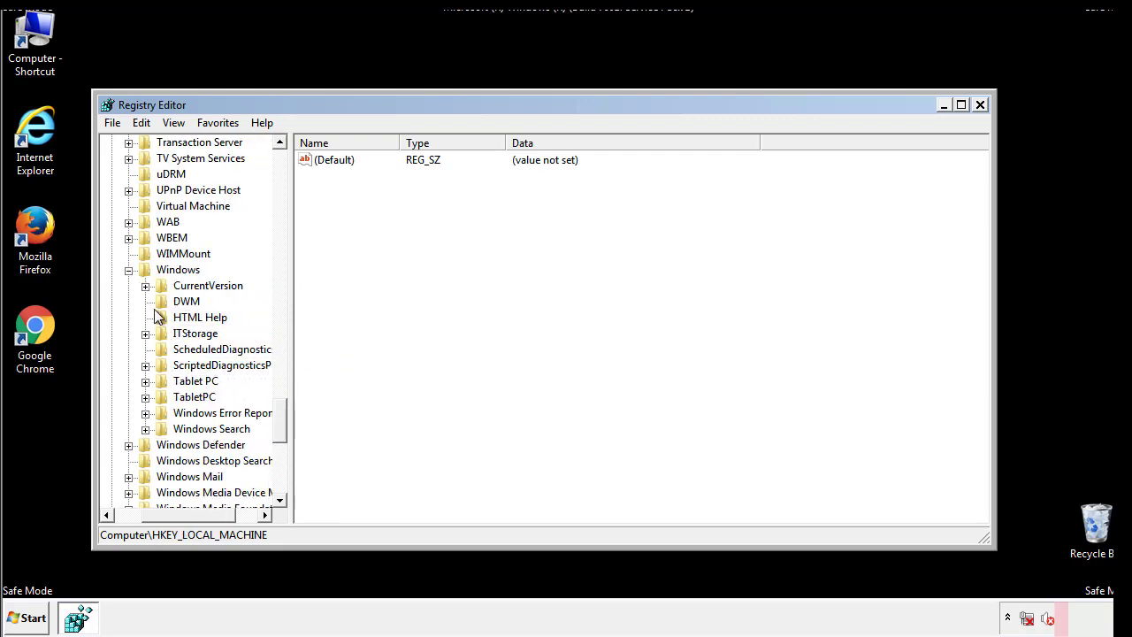
left_click(145, 286)
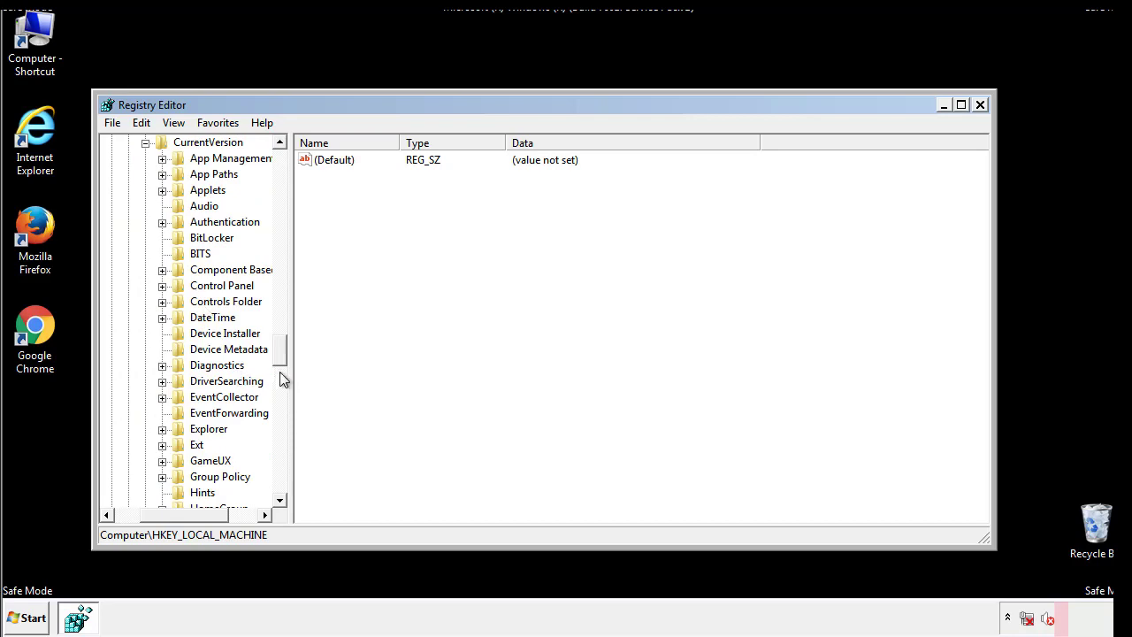
left_click_drag(283, 354, 280, 404)
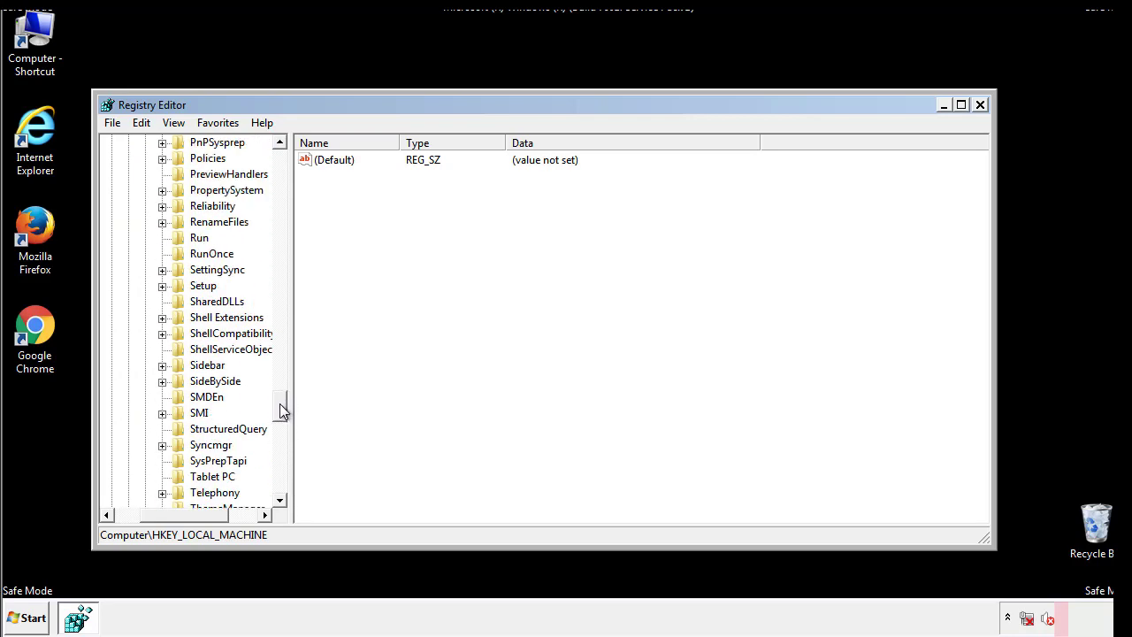
left_click(185, 245)
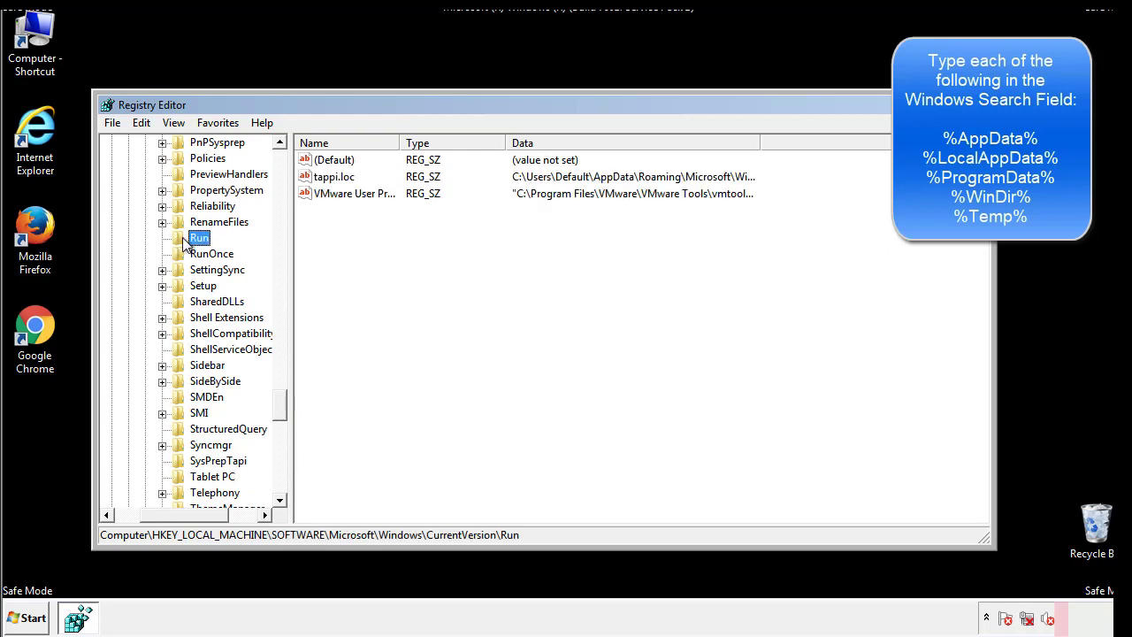
right_click(329, 179)
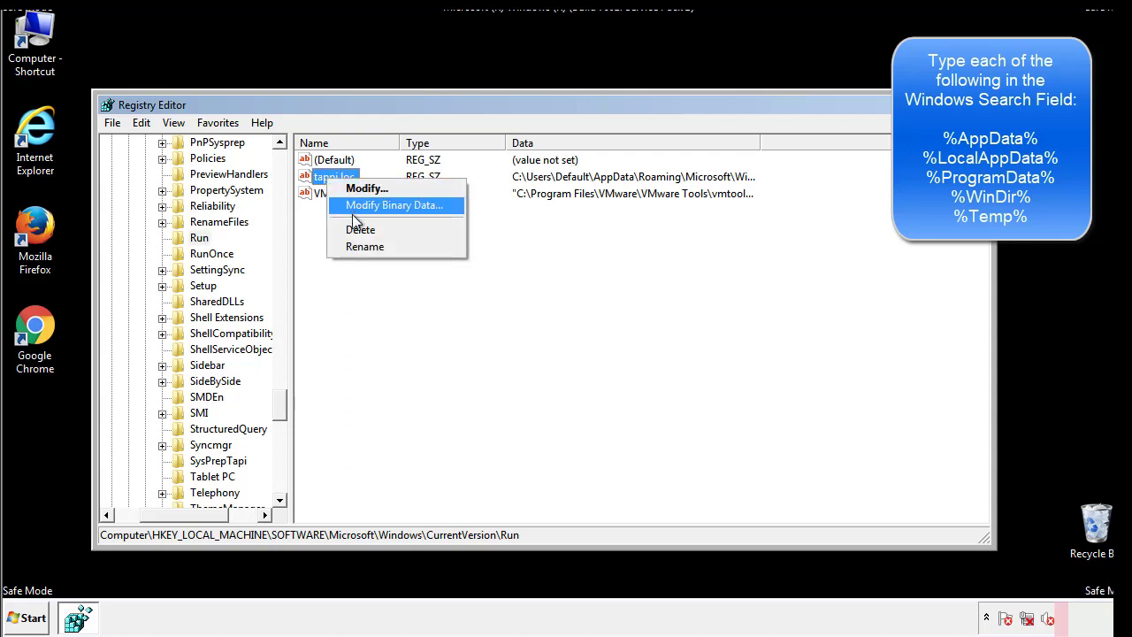
left_click(353, 229)
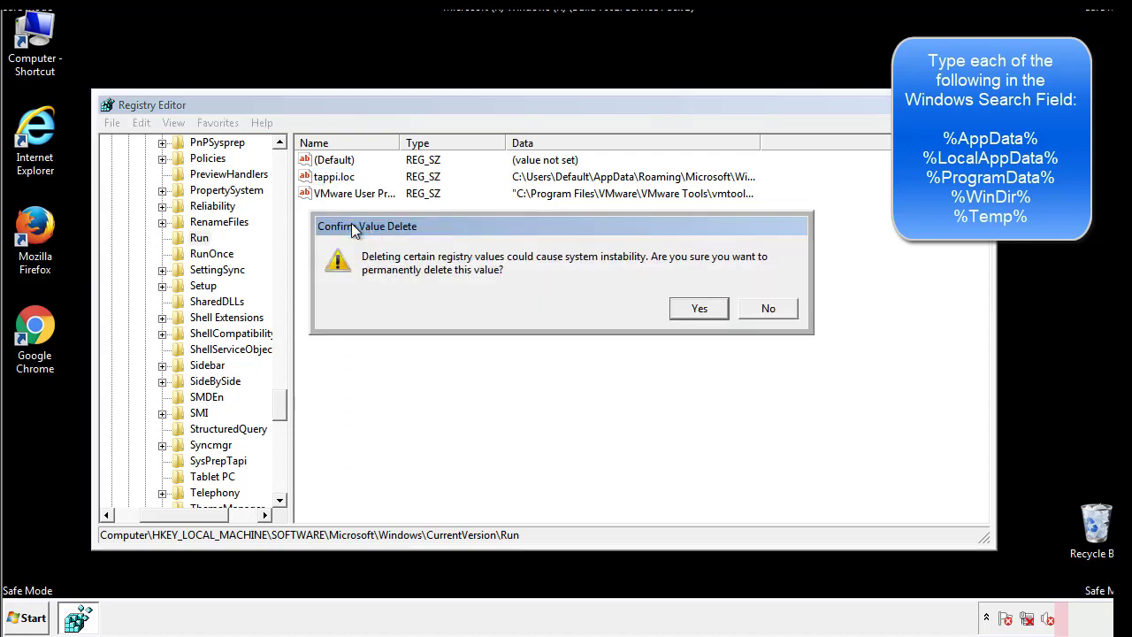
left_click(694, 309)
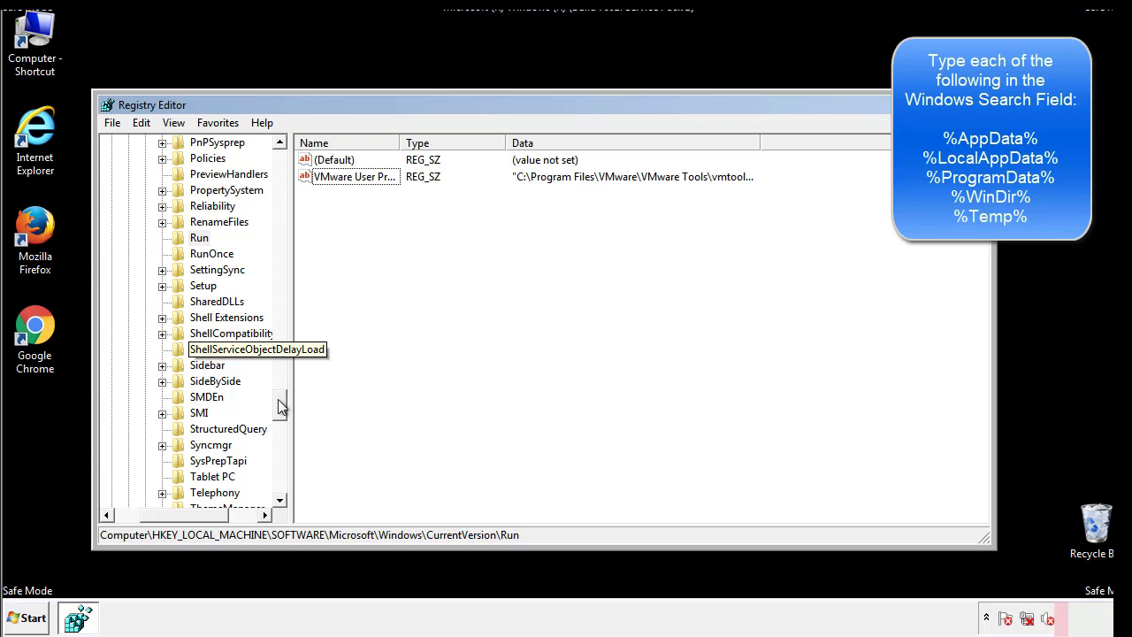
left_click_drag(280, 405, 276, 484)
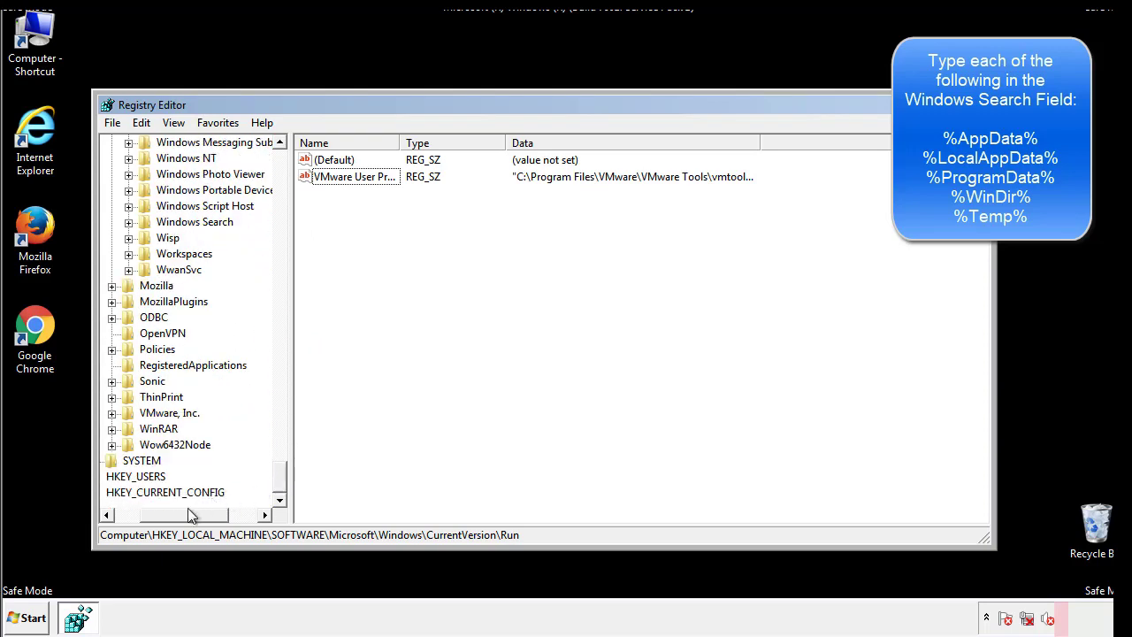
Step: Collapse HKEY_LOCAL_MACHINE and open HKEY_CURRENT_USER\Software\Microsoft\Windows\CurrentVersion\Run
left_click_drag(187, 509, 153, 518)
left_click_drag(280, 478, 288, 168)
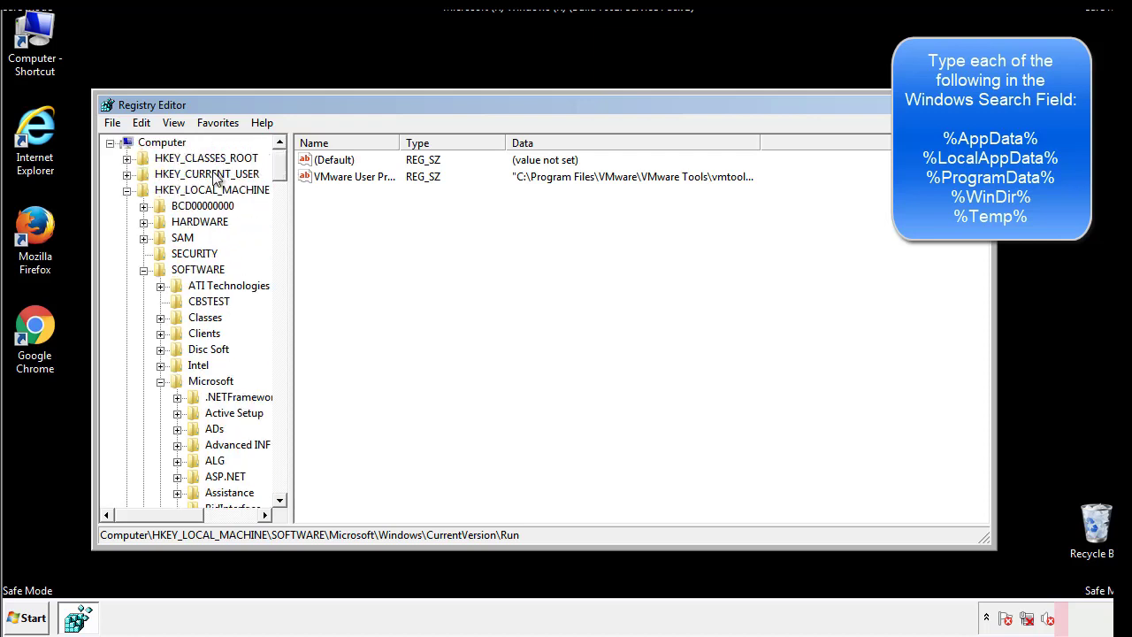
left_click(127, 190)
left_click(127, 175)
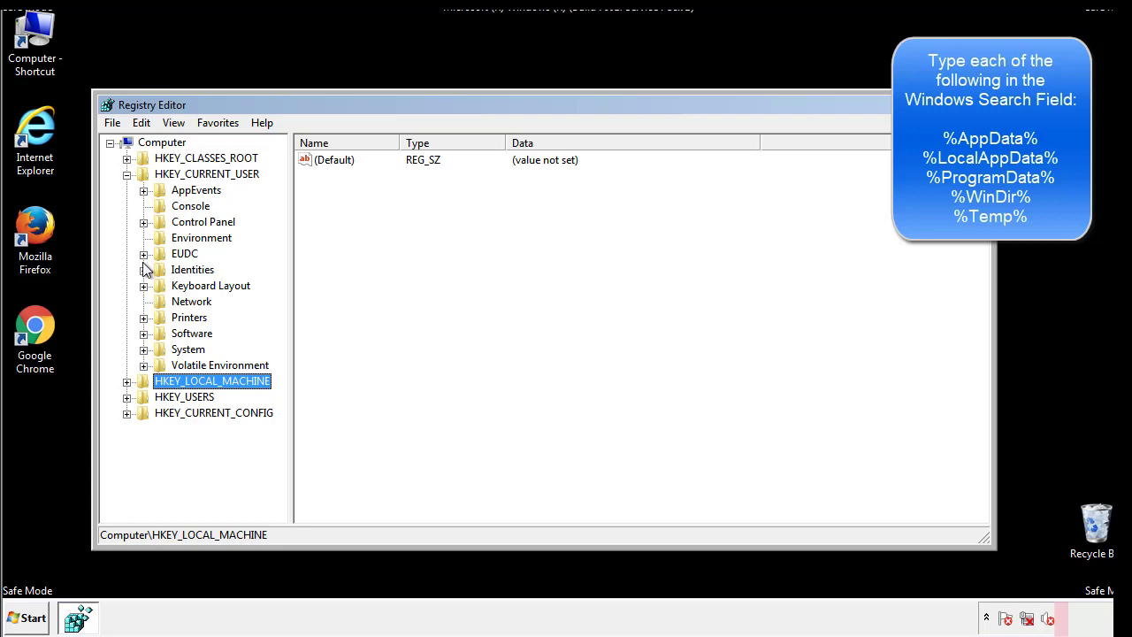
left_click(143, 333)
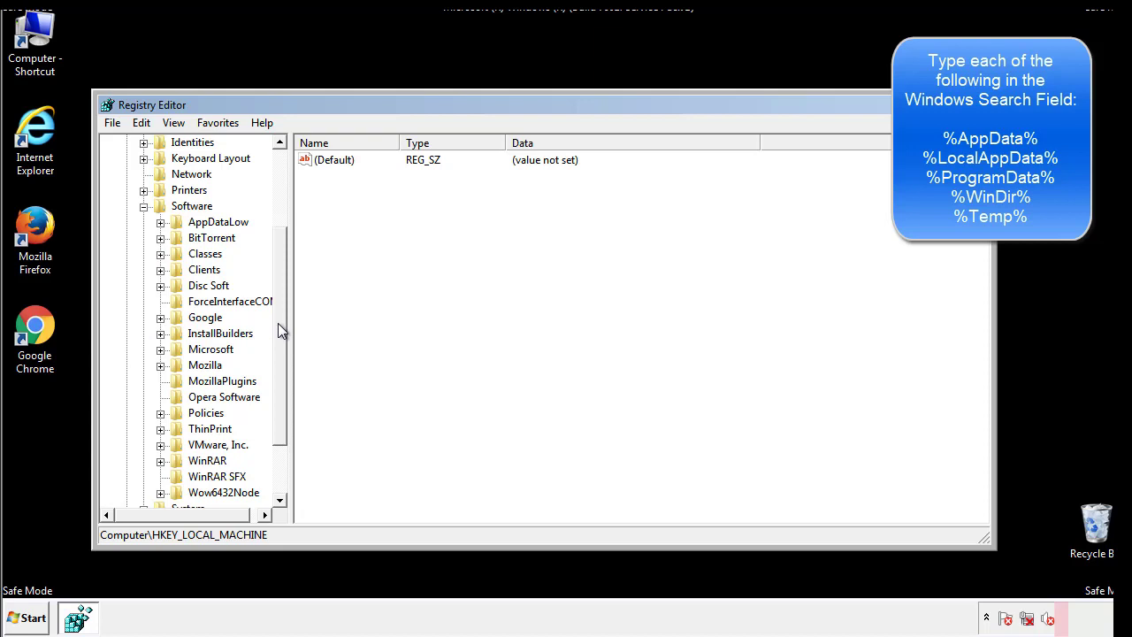
left_click_drag(278, 323, 279, 341)
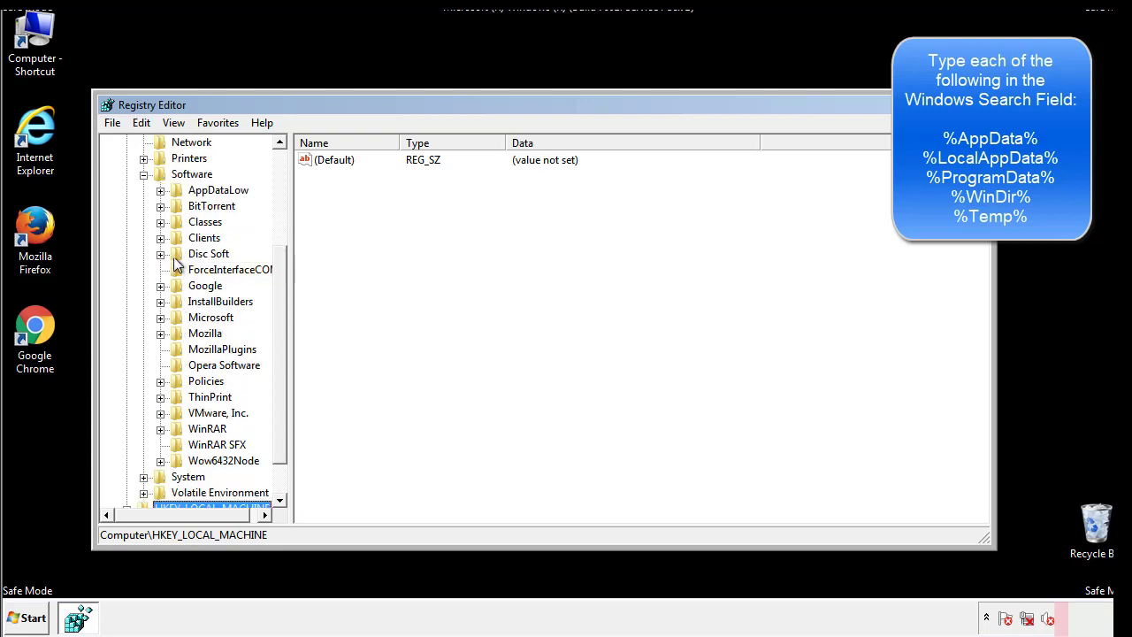
left_click(160, 318)
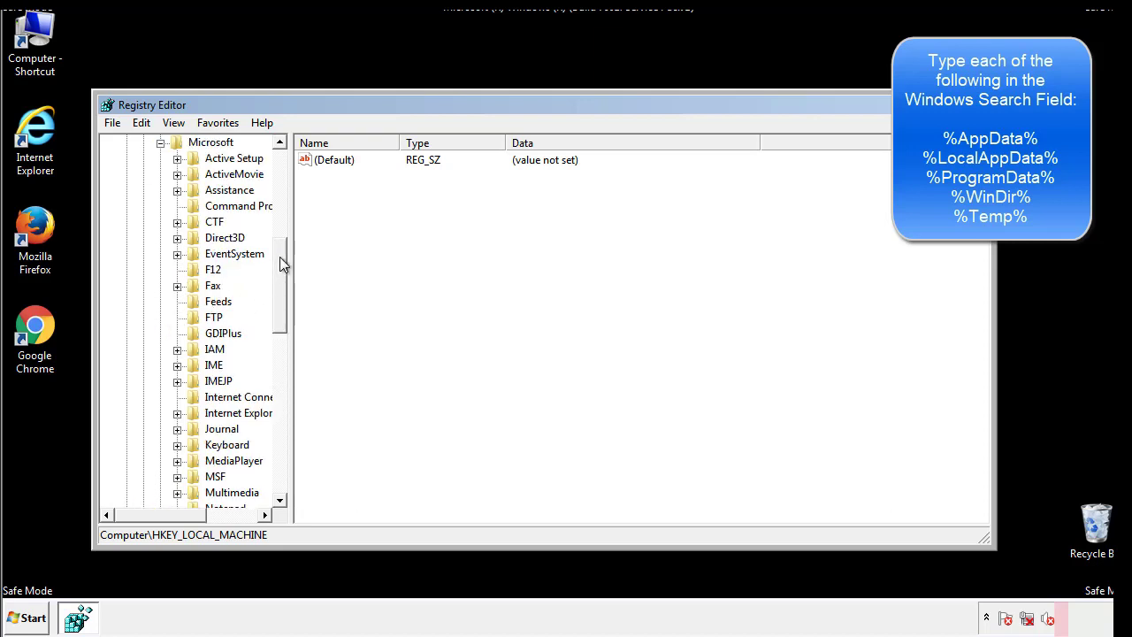
left_click_drag(279, 257, 279, 368)
left_click(177, 302)
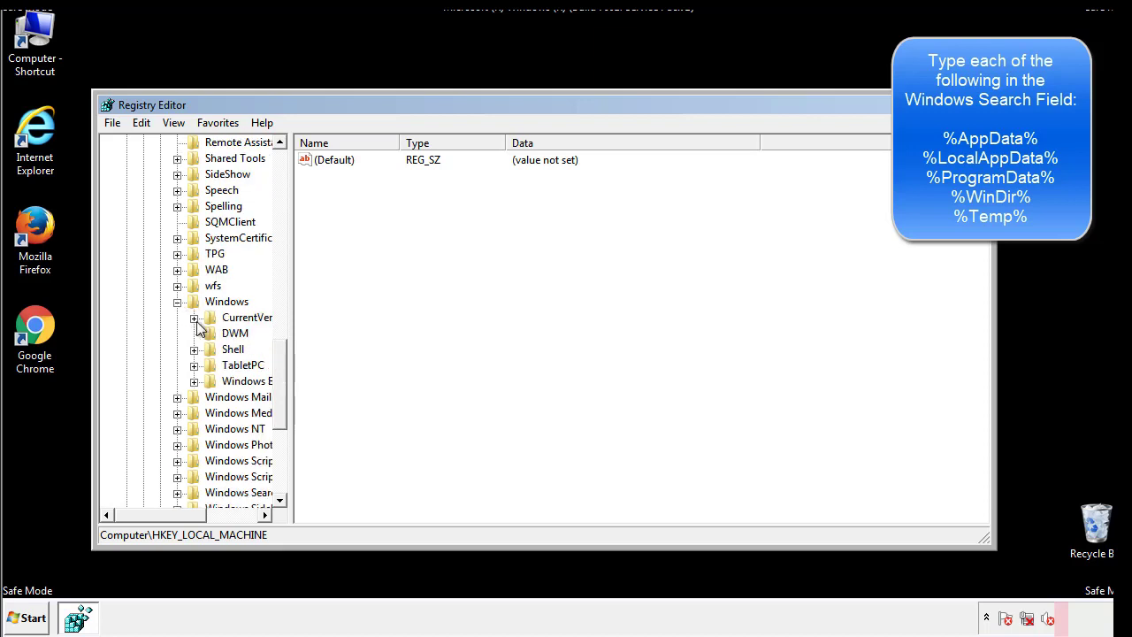
left_click(194, 319)
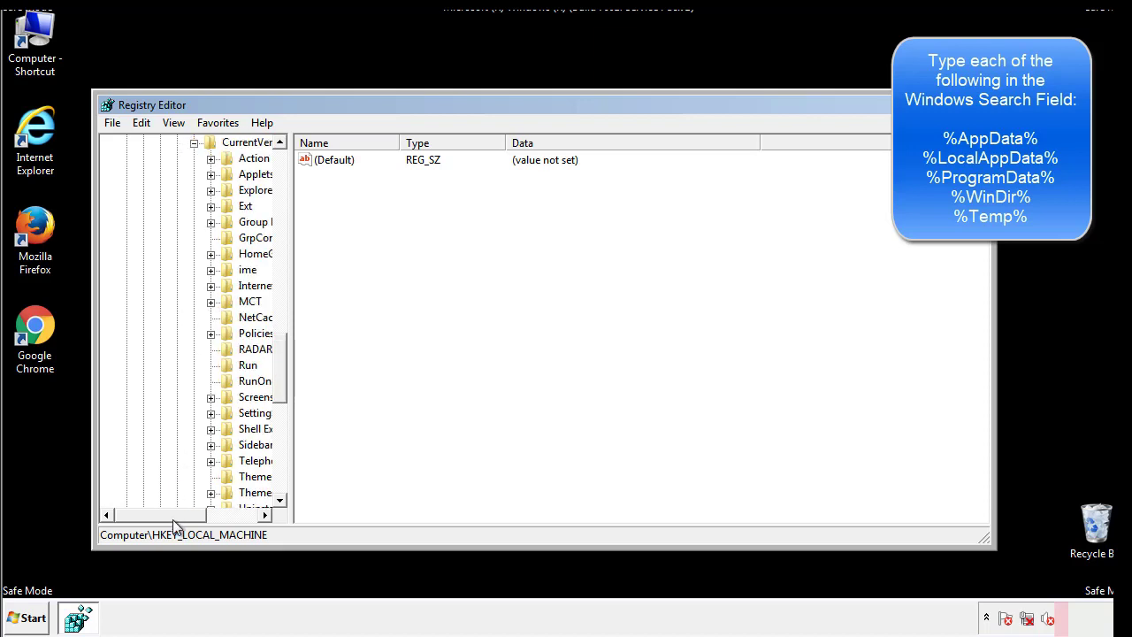
left_click_drag(172, 519, 198, 516)
left_click(197, 364)
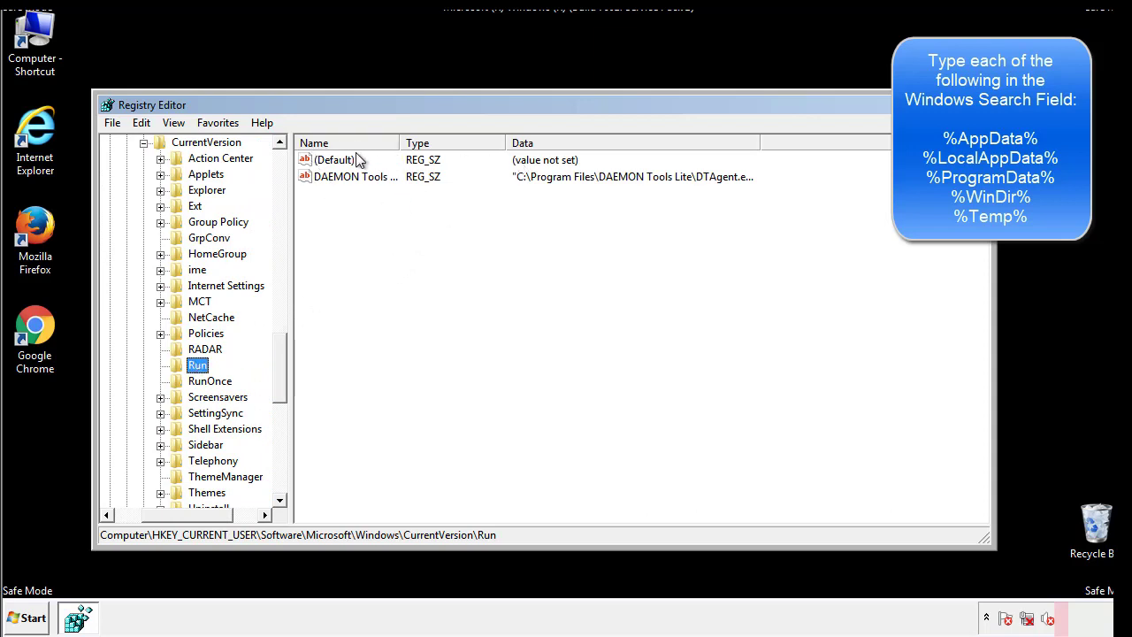
Step: Review the Run values, showing only DAEMON Tools, then collapse back to the Windows key
left_click(517, 210)
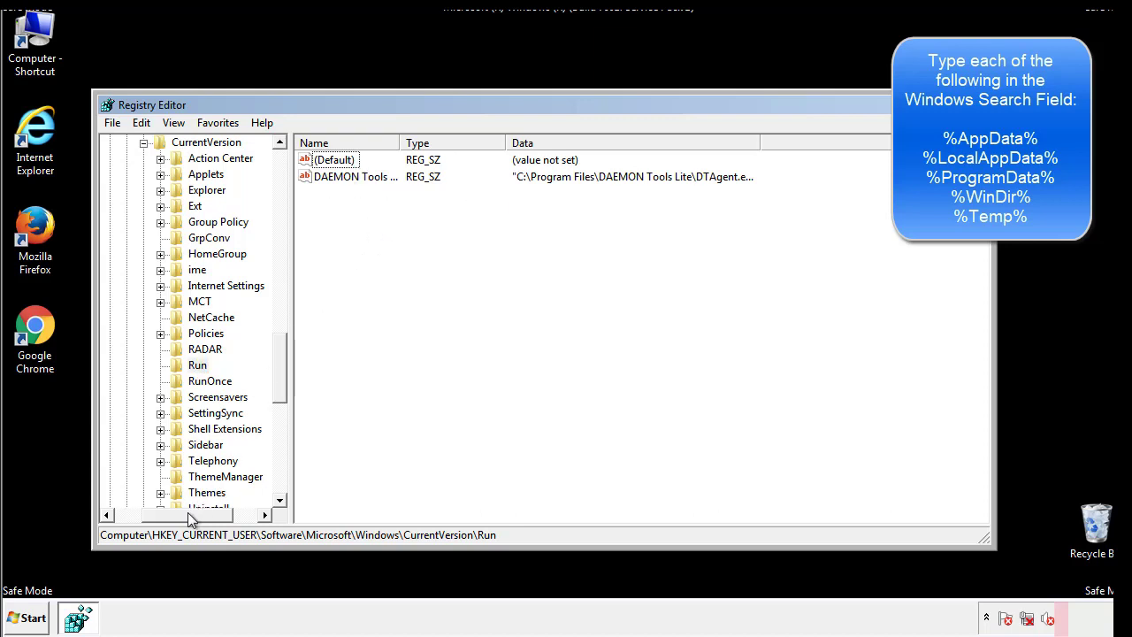
left_click_drag(187, 512, 161, 514)
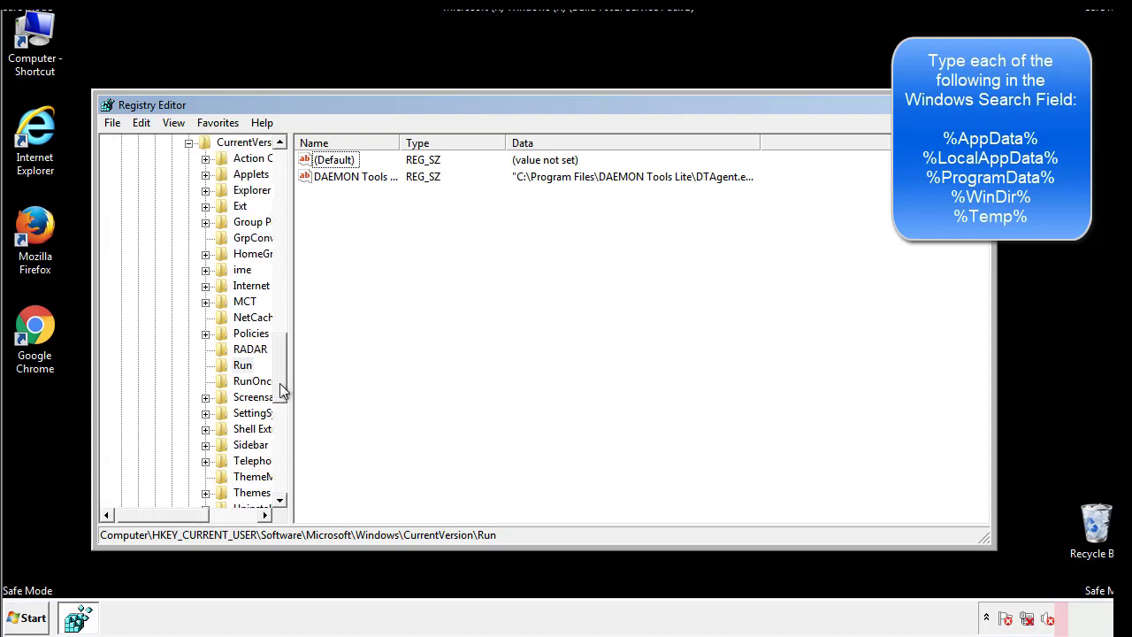
left_click_drag(282, 389, 283, 325)
left_click(173, 413)
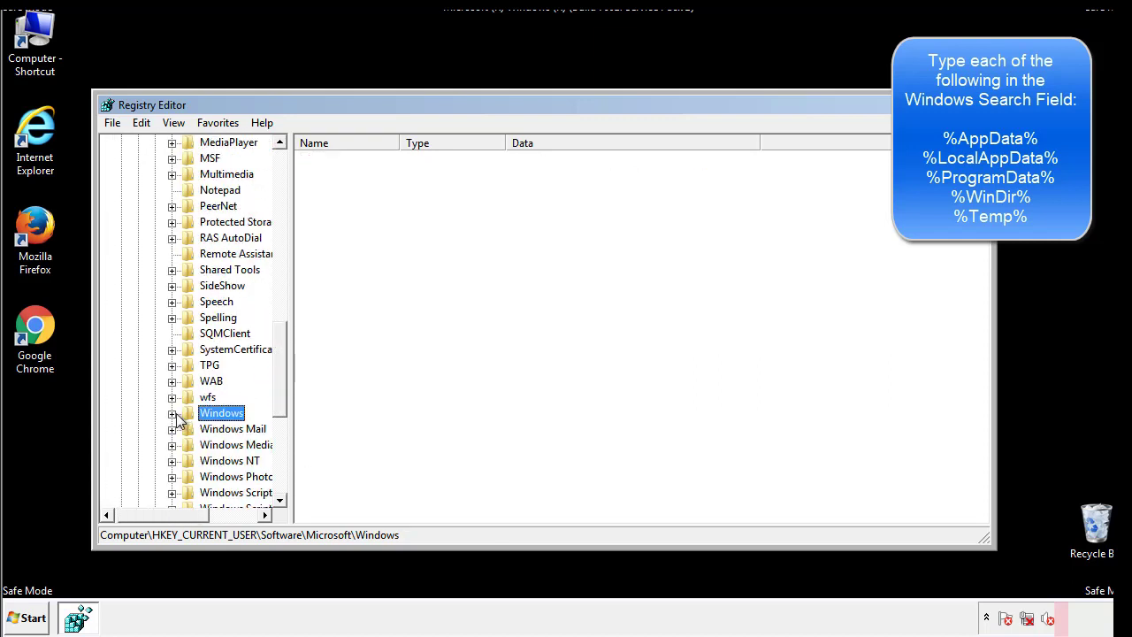
left_click_drag(283, 394, 285, 198)
Step: Search the registry for '%' through Edit > Find
left_click(152, 126)
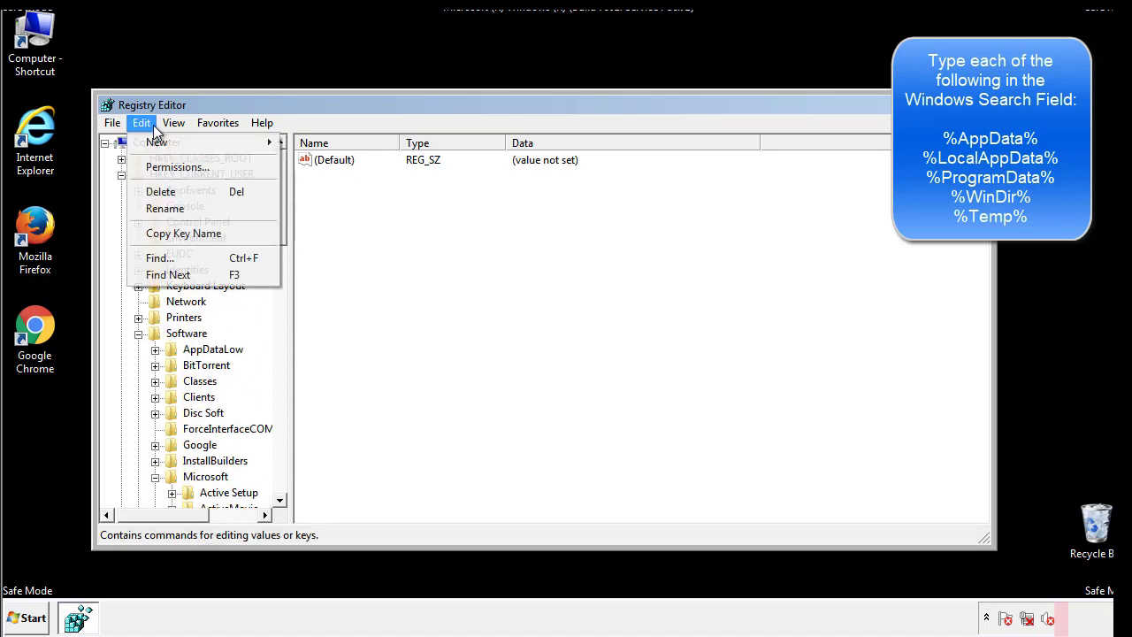
left_click(152, 257)
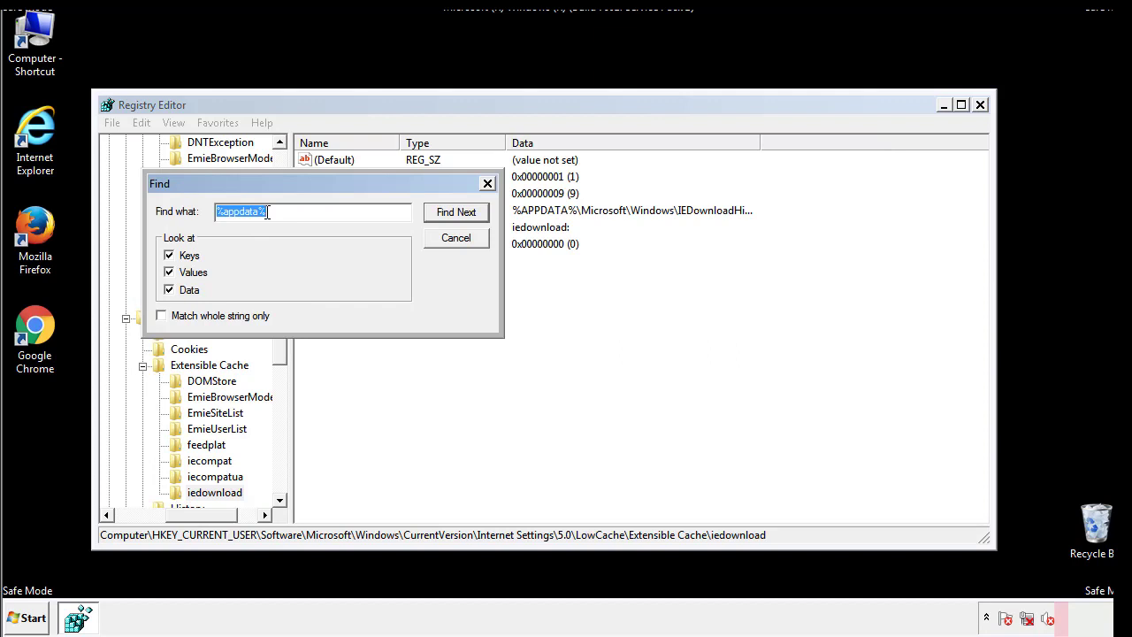
type("%temp%")
key("Return")
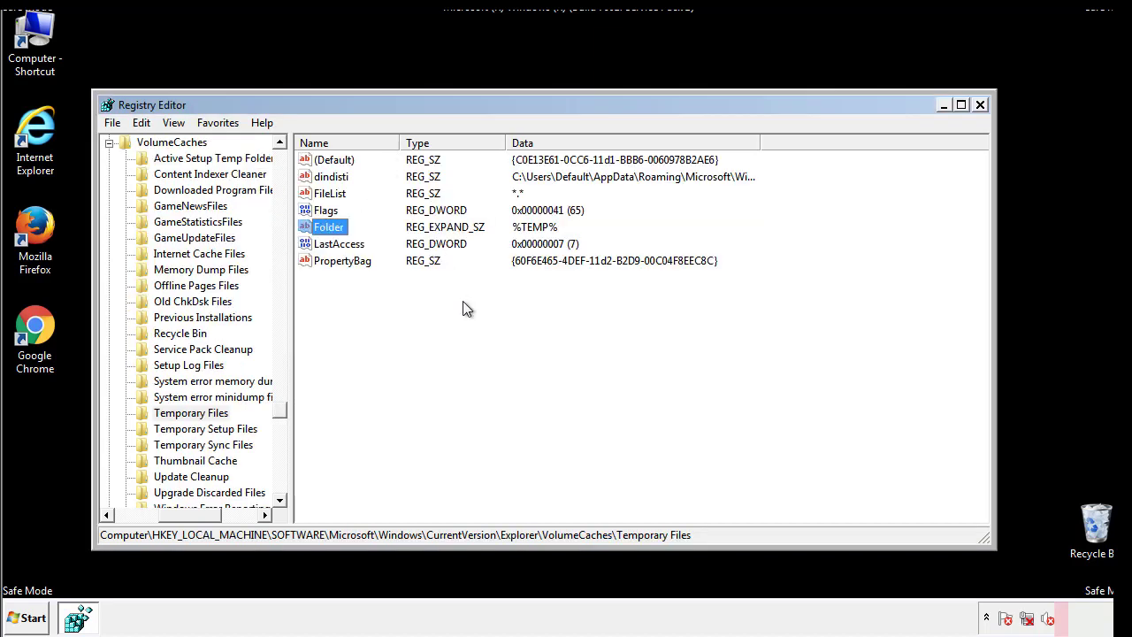
Step: Remove every Temporary Files value below (Default), confirm the deletion, and close Registry Editor
left_click_drag(362, 283, 319, 163)
right_click(319, 159)
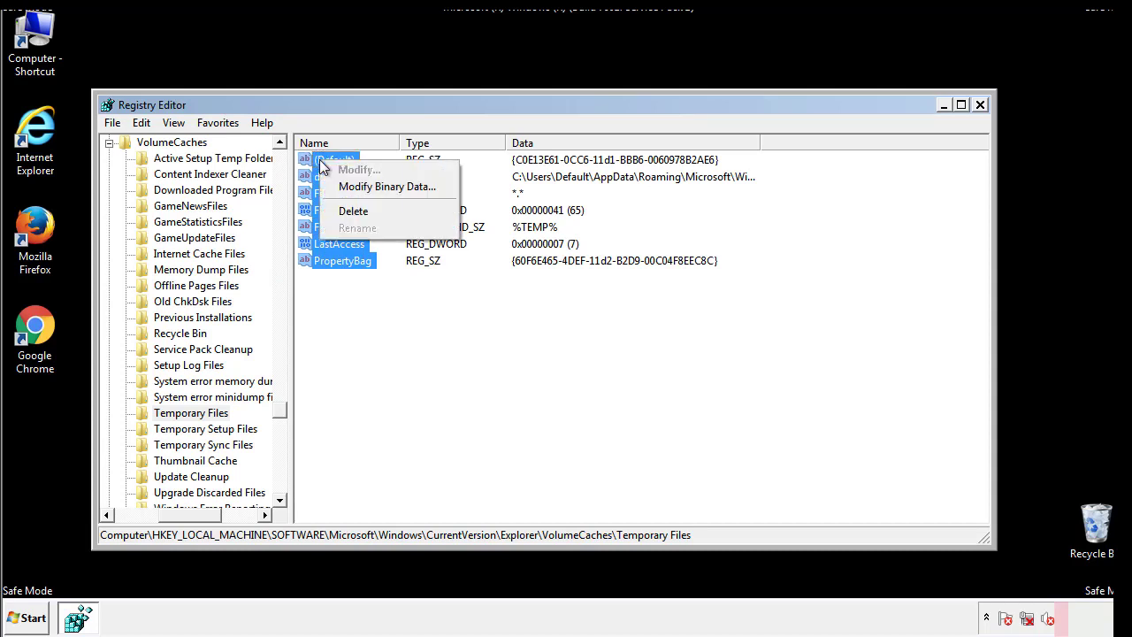
left_click(346, 215)
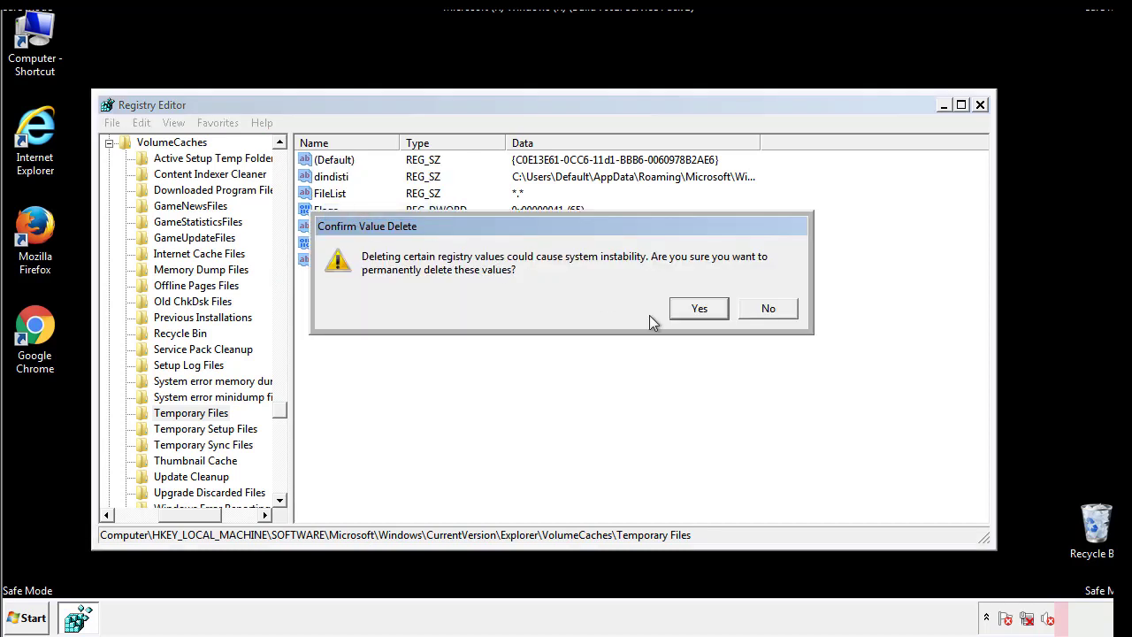
left_click(700, 309)
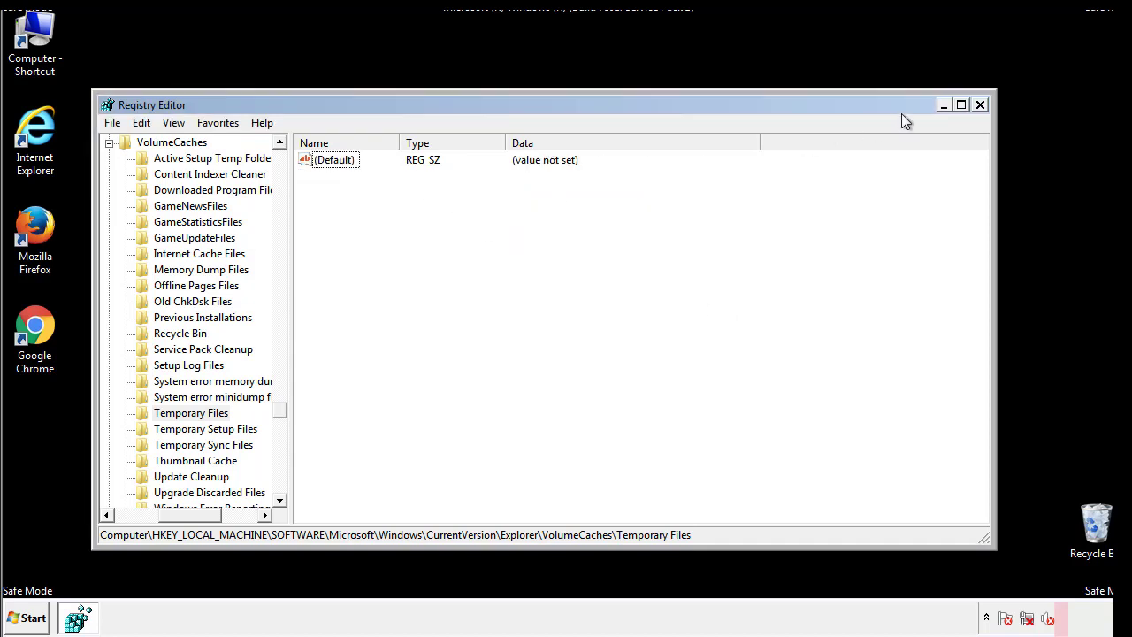
left_click(981, 105)
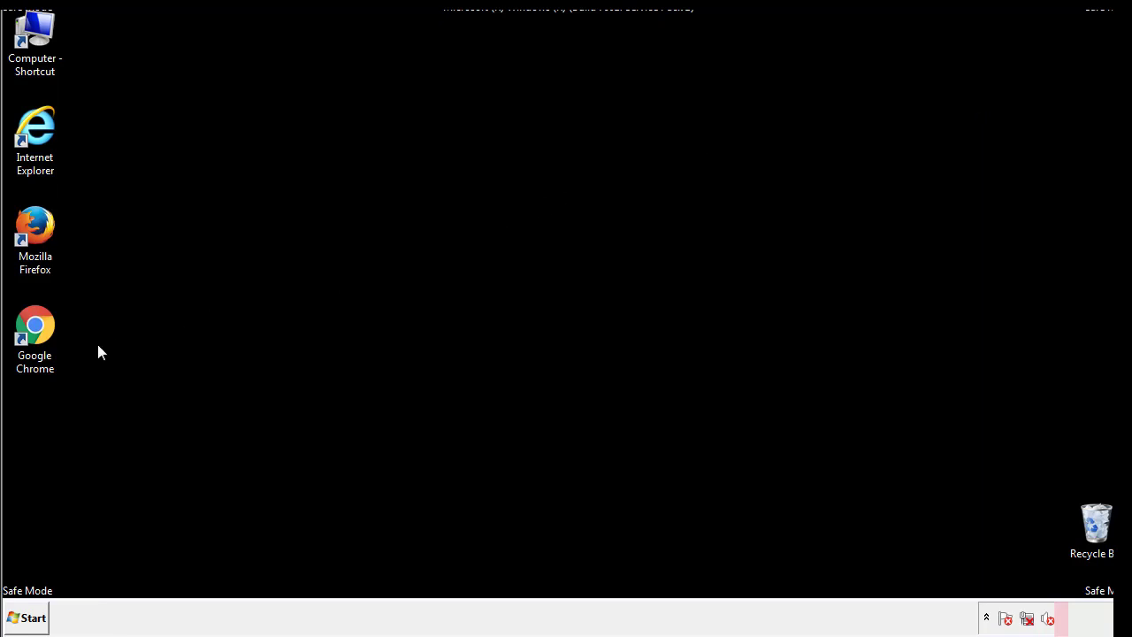
Step: Launch System Configuration by searching msconfig from the Start menu
left_click(21, 624)
type("ms")
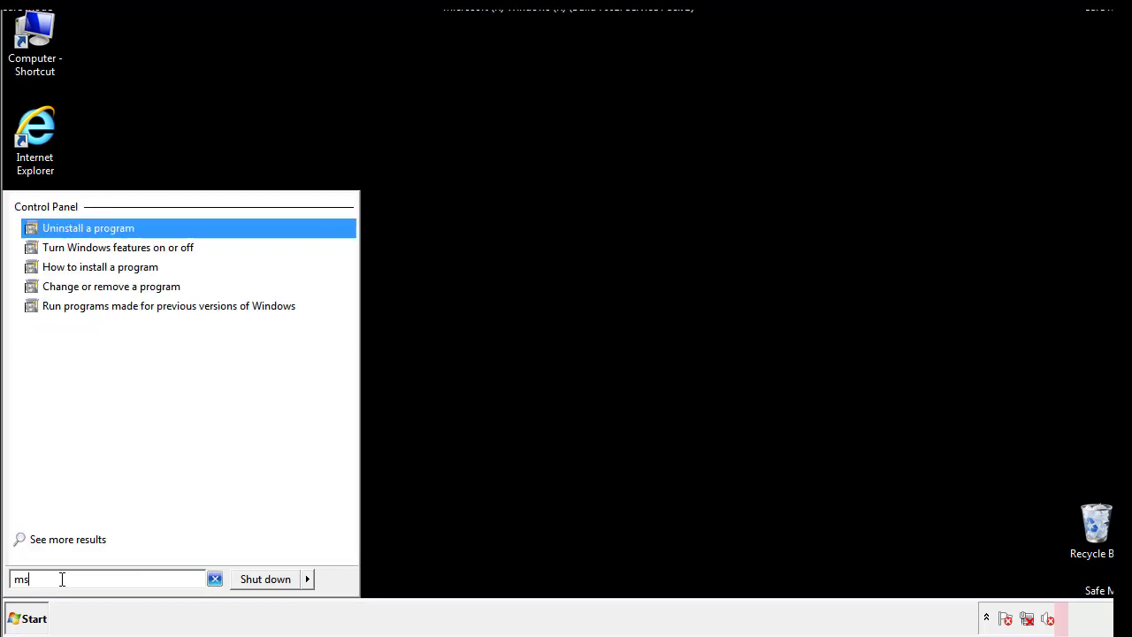
type("conf")
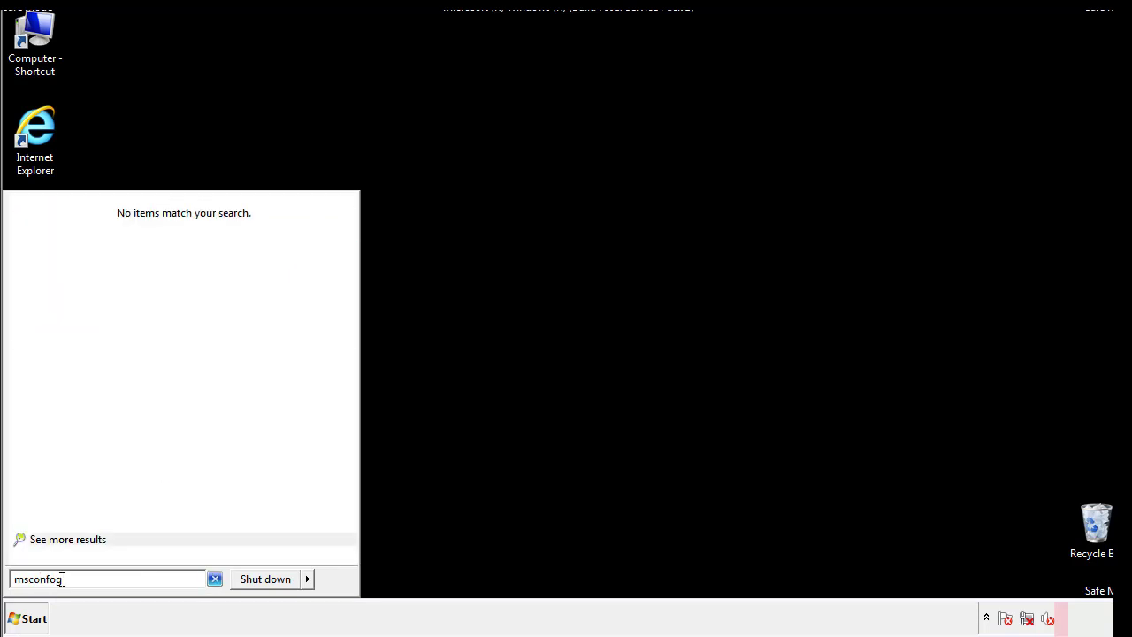
type("ig")
key("Return")
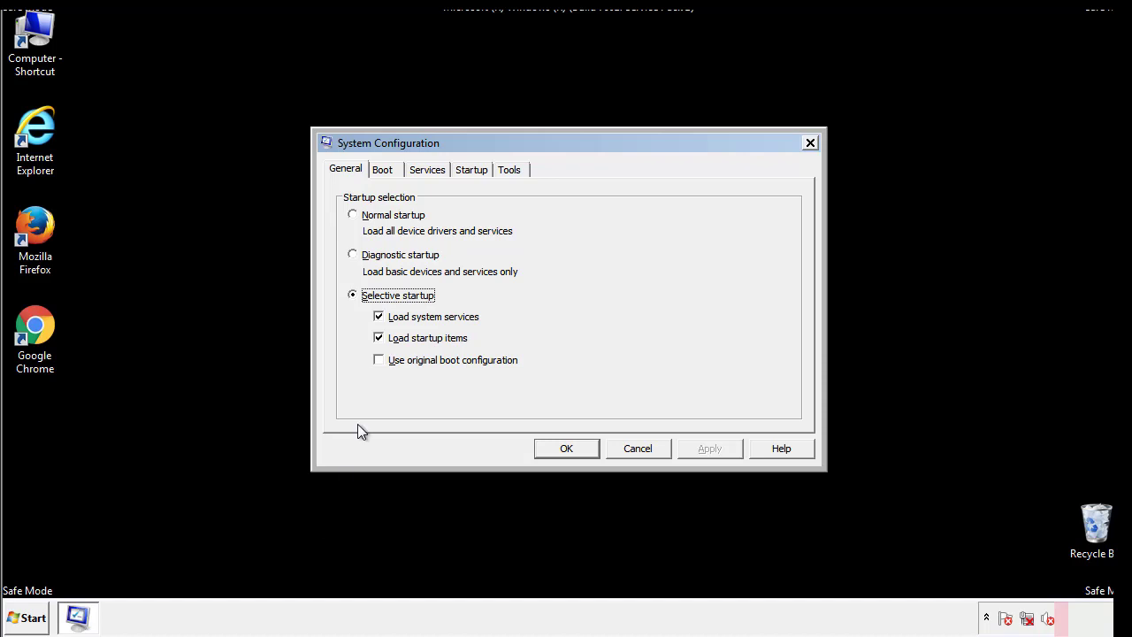
Step: Clear the Safe boot option on the Boot tab, apply it, and restart Windows now
left_click(383, 169)
left_click(356, 339)
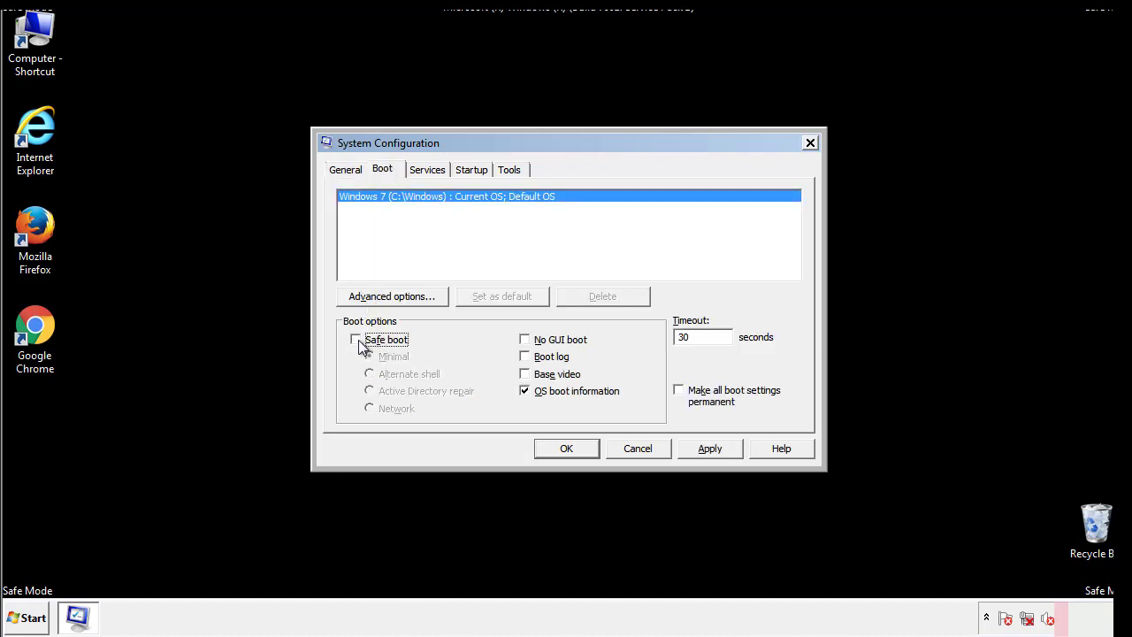
left_click(712, 449)
left_click(586, 449)
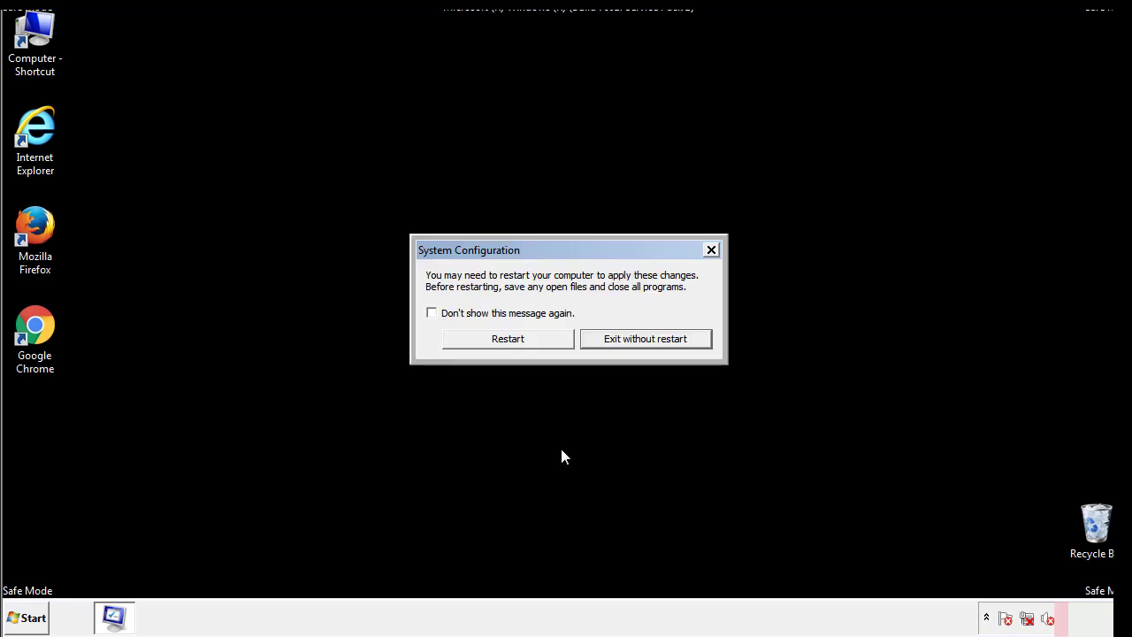
left_click(523, 345)
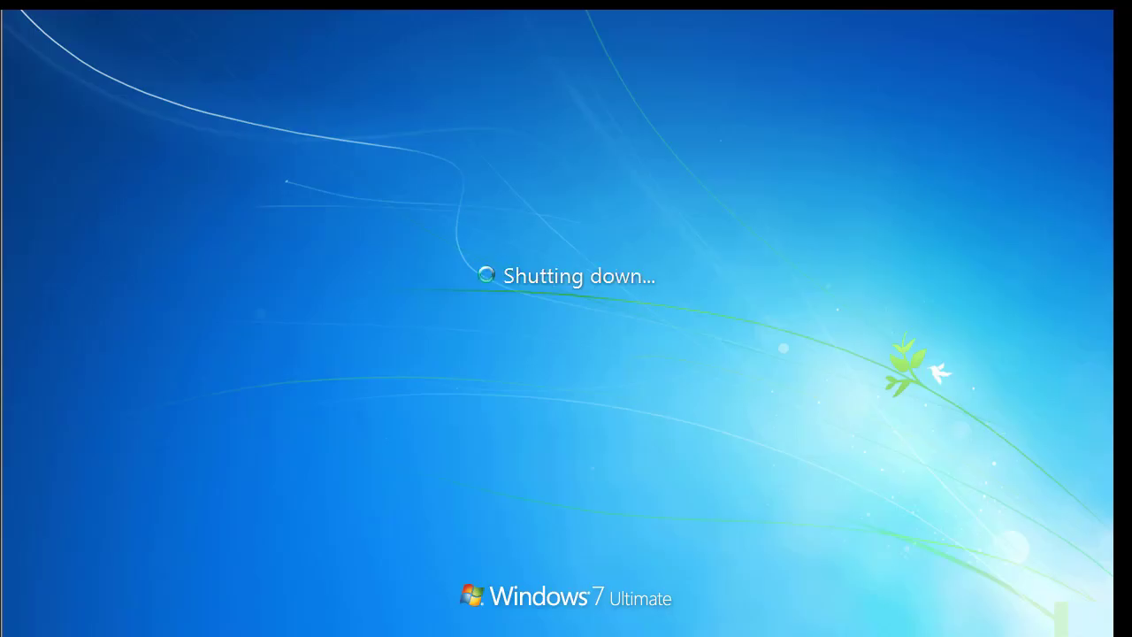